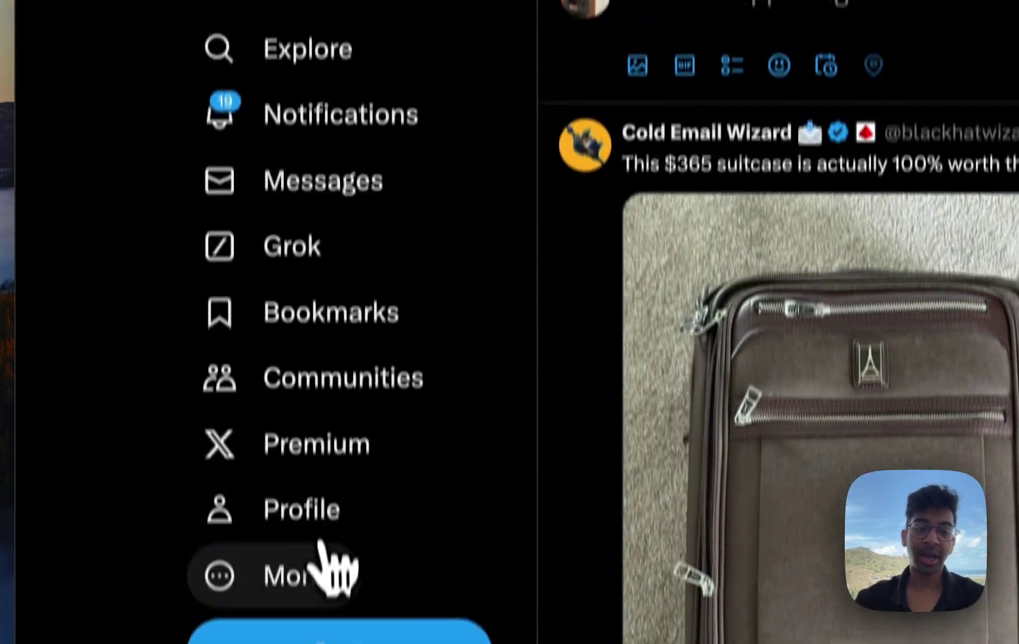
Step: Open your X profile and highlight its display name and bio
click(311, 477)
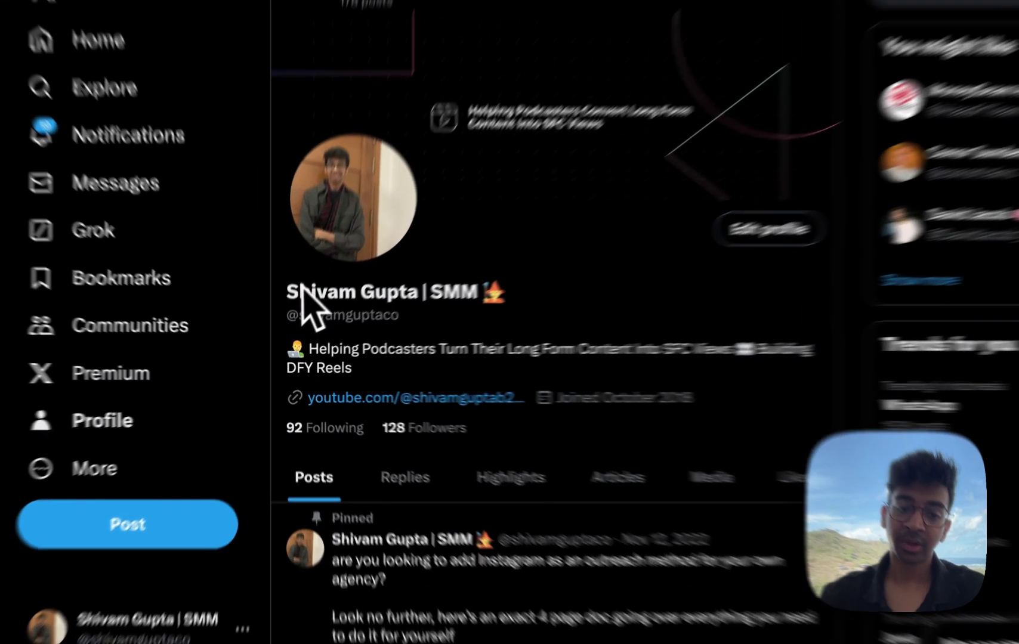
drag(296, 314, 458, 317)
click(626, 255)
drag(317, 334, 439, 370)
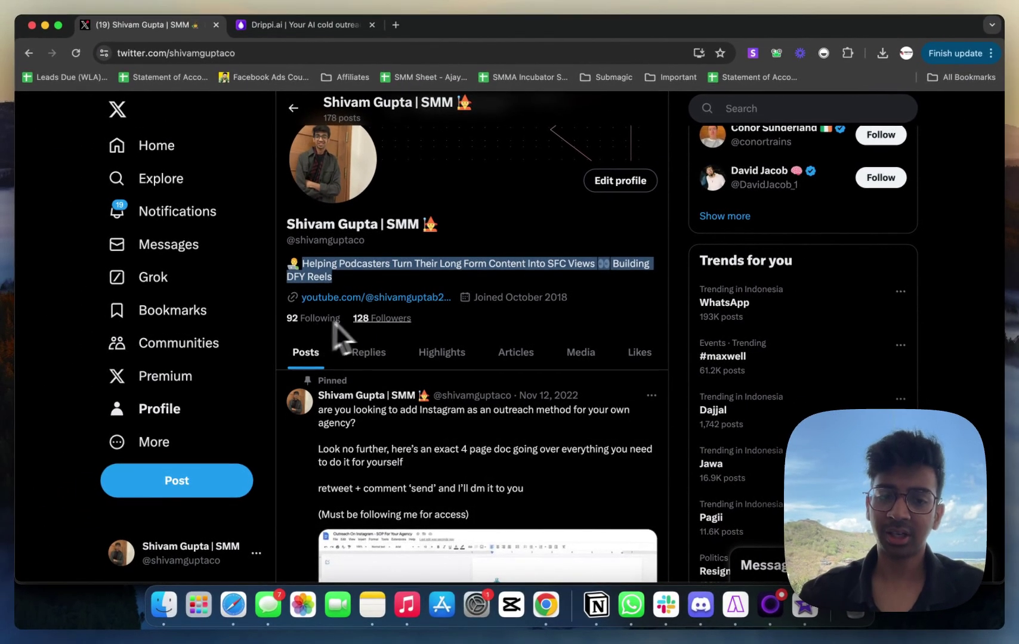
Step: Scroll through the profile's posts, then select the full bio text again
scroll(402, 328, down, 15)
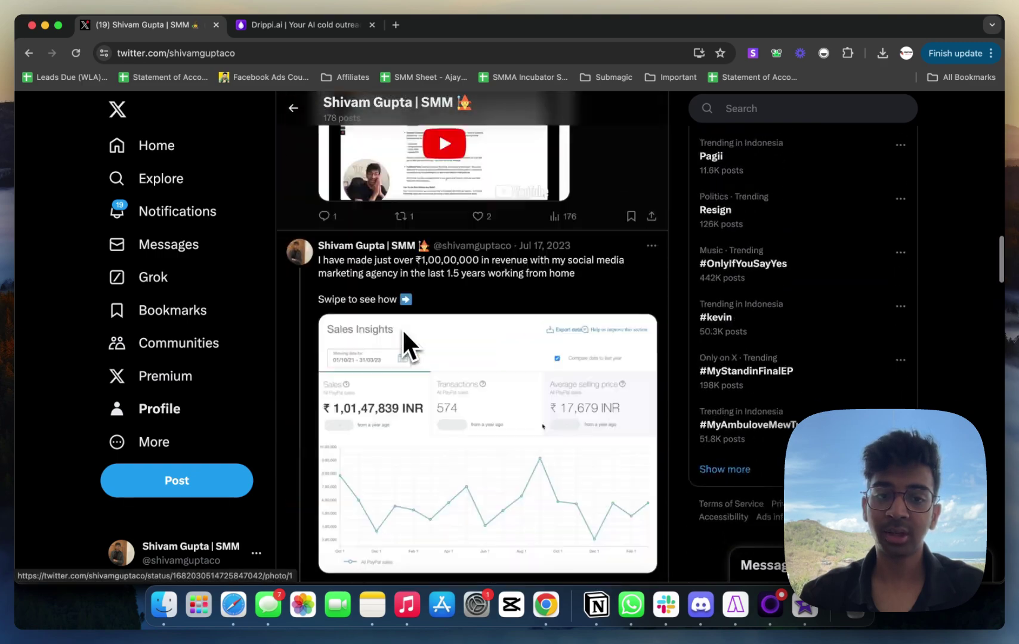
scroll(402, 329, down, 10)
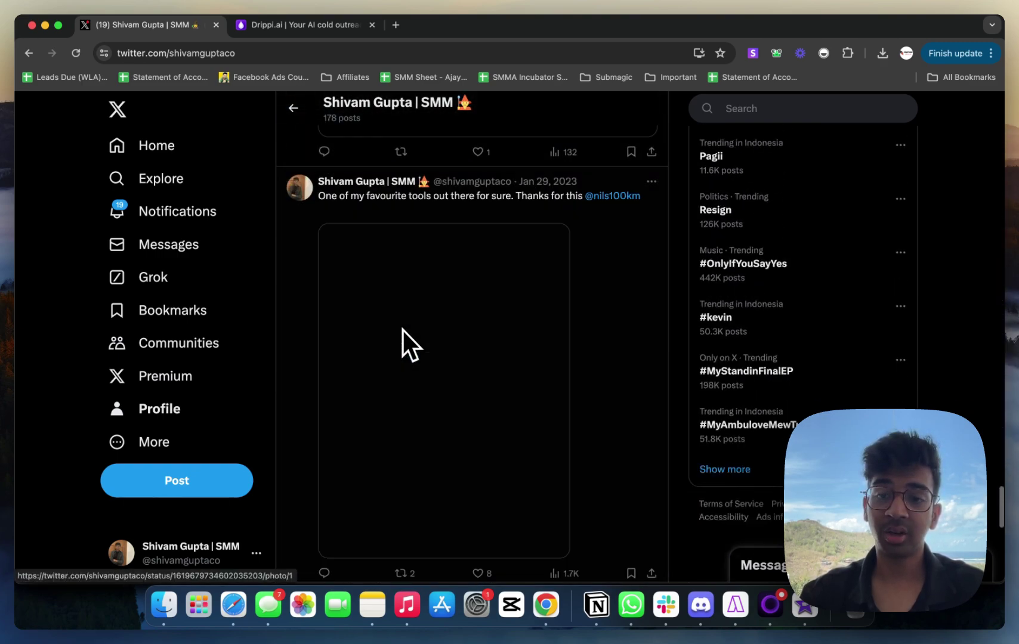
scroll(403, 330, up, 3)
scroll(403, 329, up, 20)
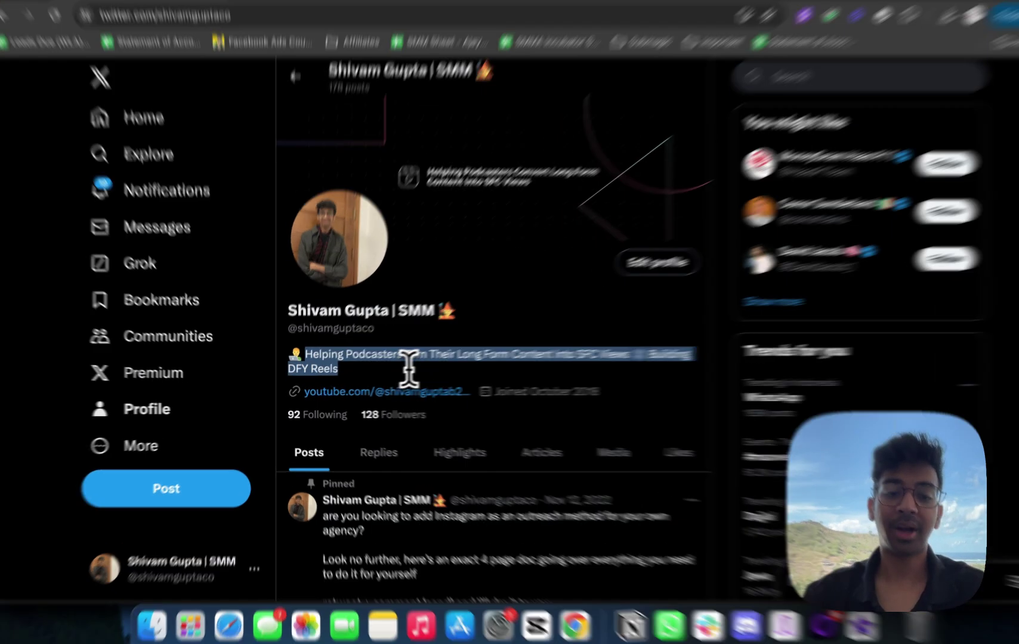
click(391, 363)
triple_click(494, 325)
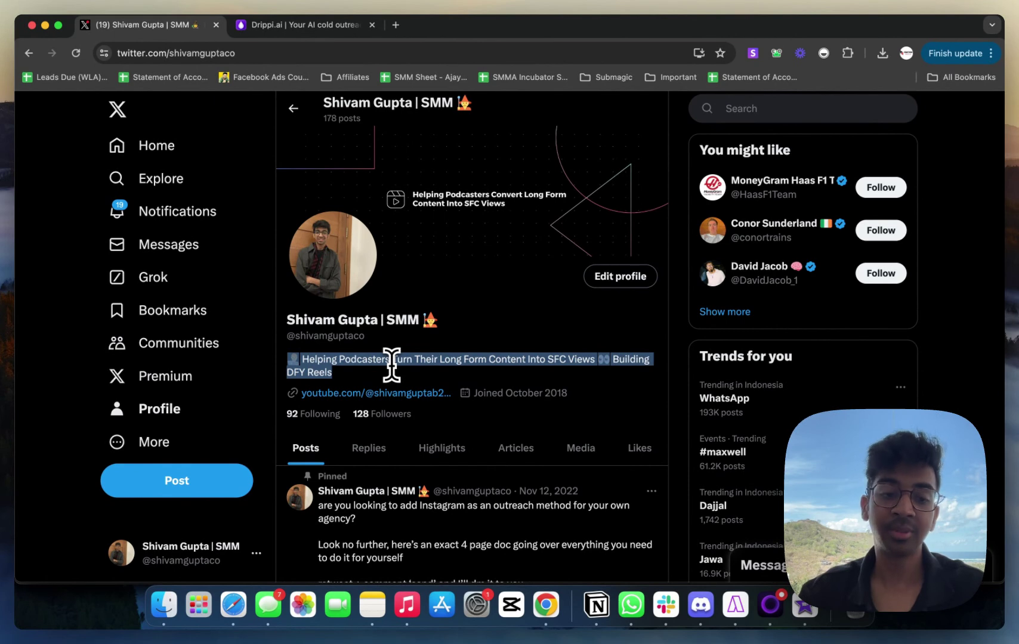
click(392, 364)
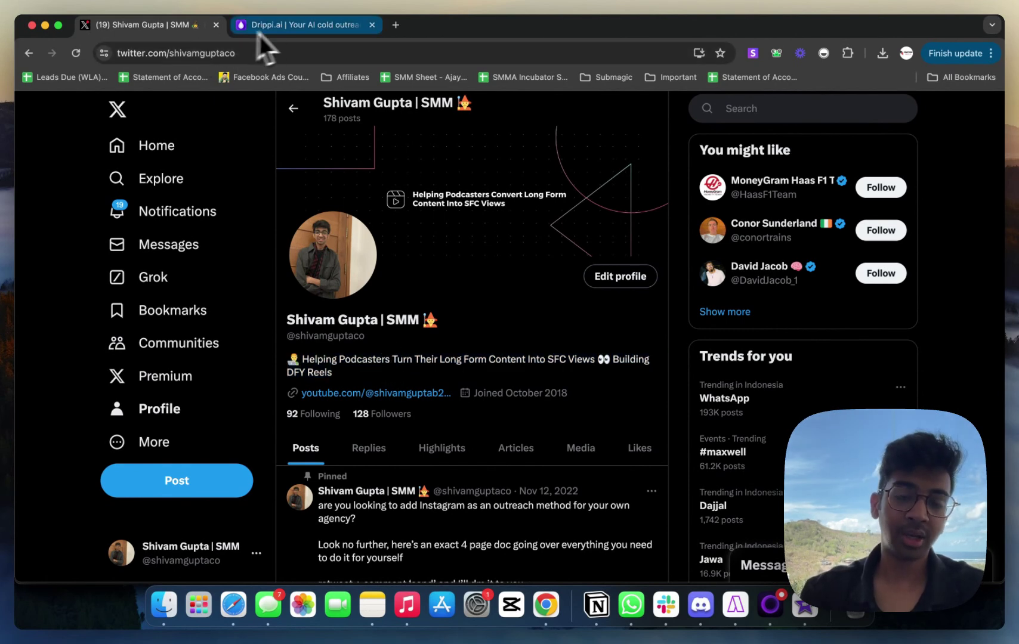
Step: Switch to the Drippi.ai tab and sign in to reach the Messages inbox
click(285, 29)
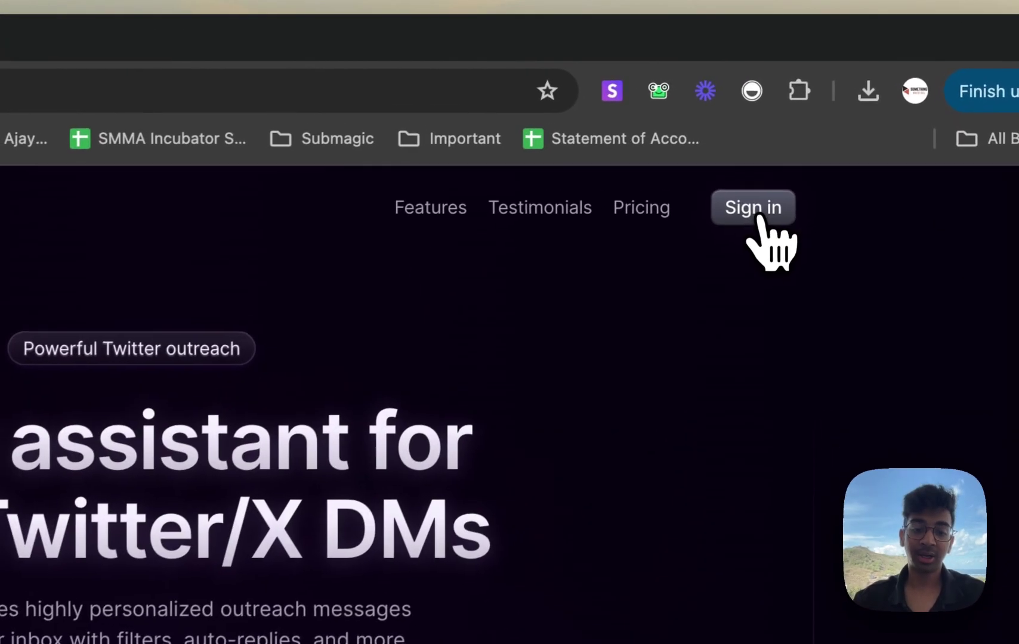
click(755, 216)
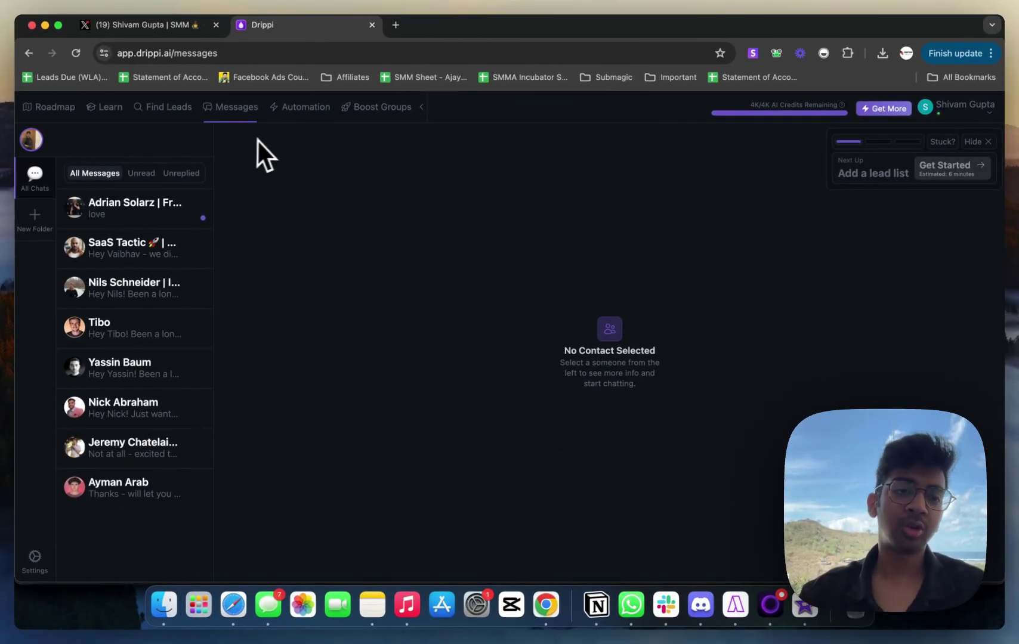
Step: Start a new Lead Scraper lead source under Find Leads, then return to X
click(158, 108)
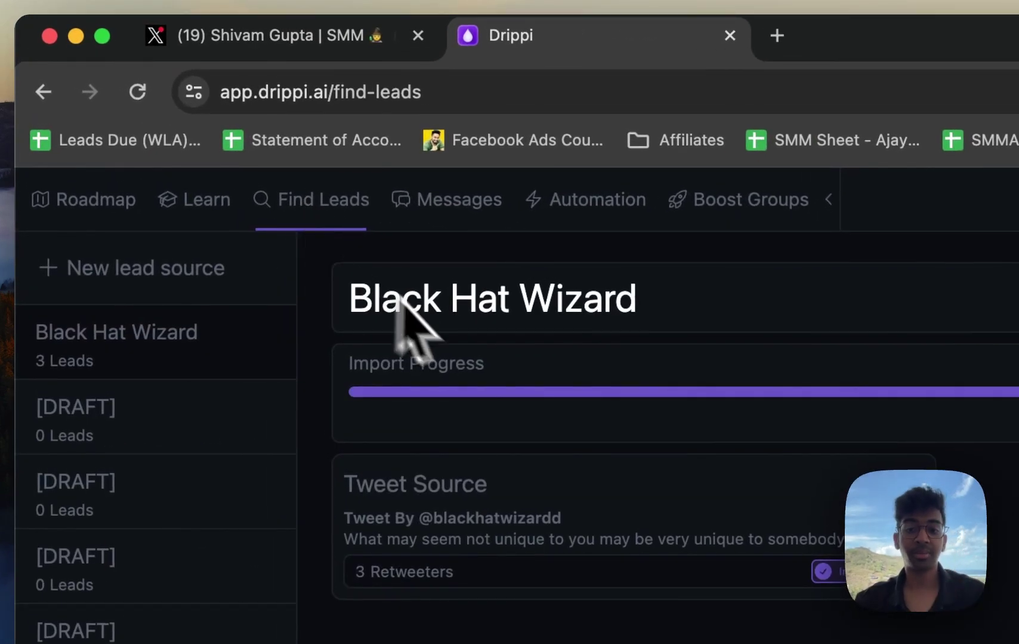
click(144, 292)
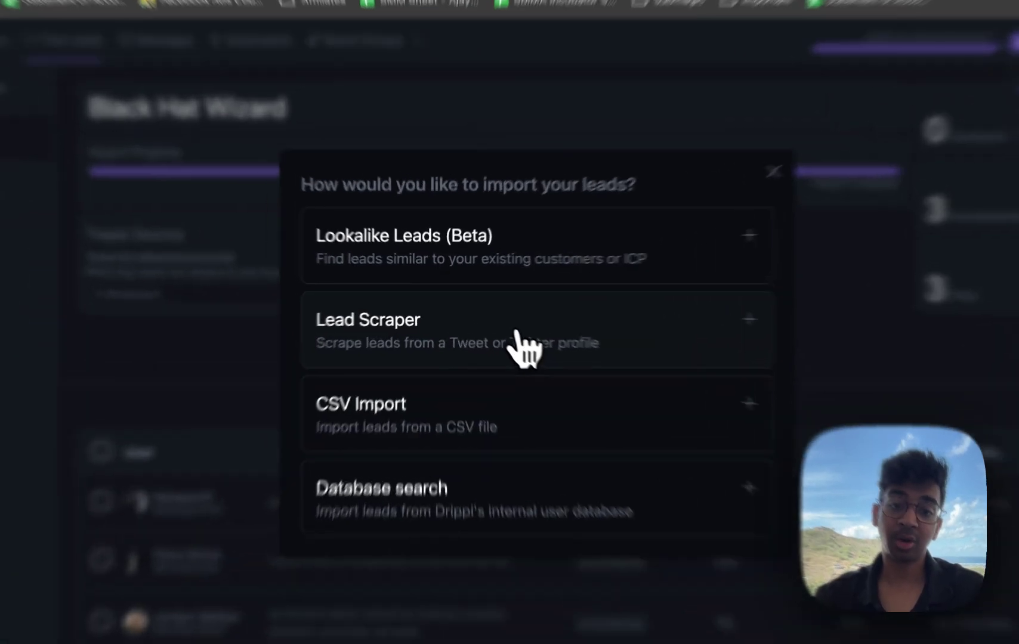
click(496, 327)
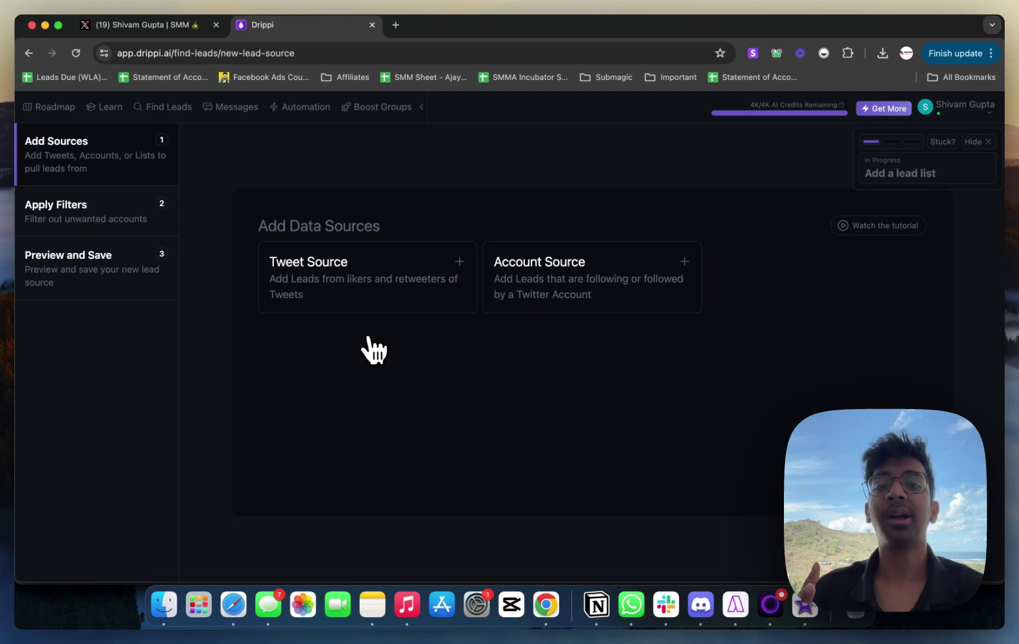
click(119, 24)
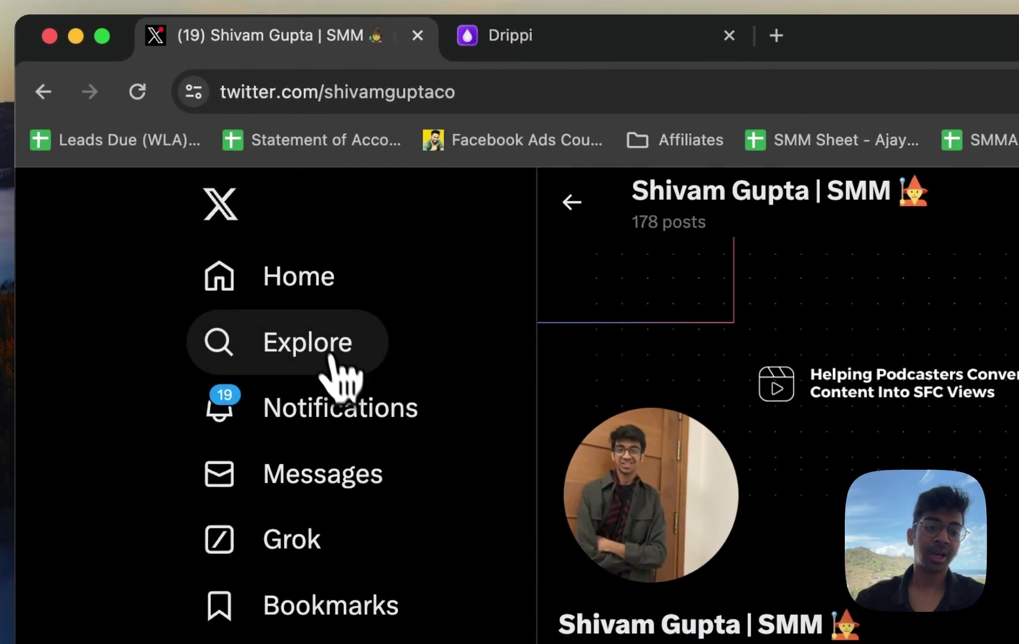
Step: Search X Explore for 'cold email framework' and browse the results
click(337, 370)
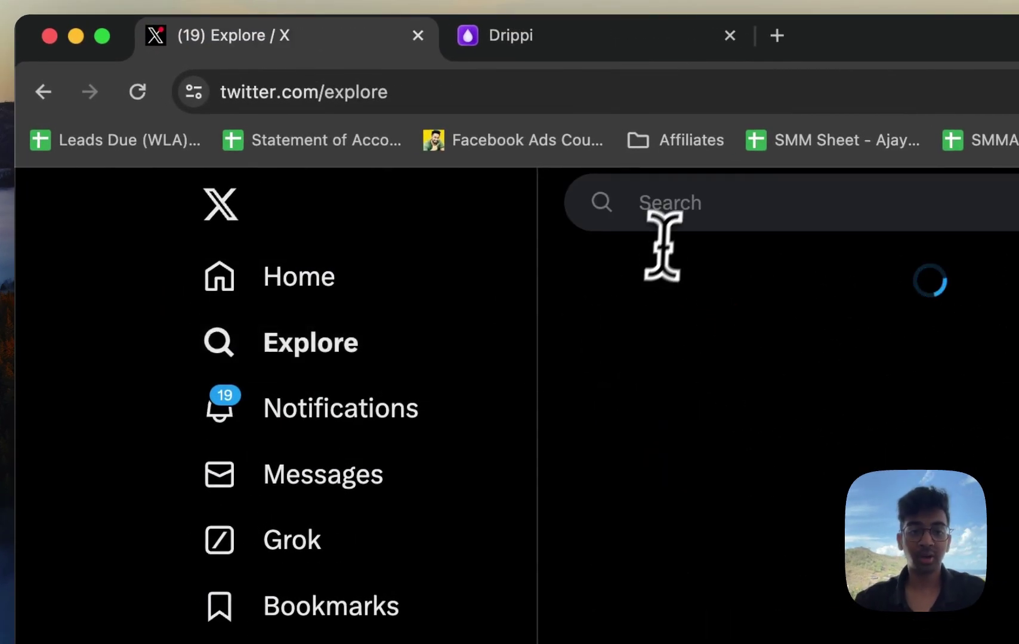
click(681, 218)
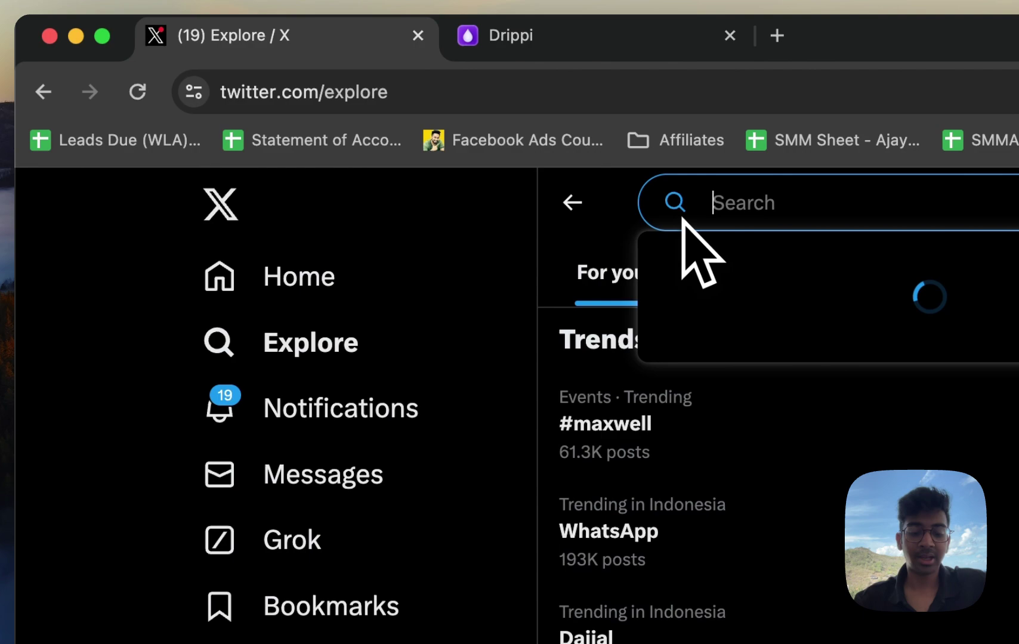
text(cold email frsm)
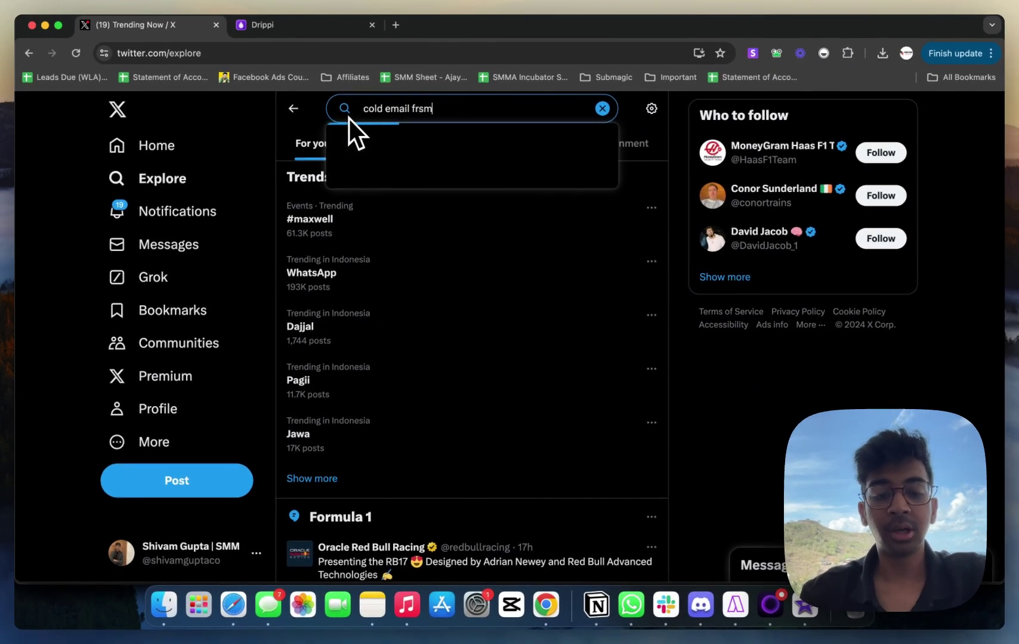
key(BackSpace)
key(BackSpace)
text(am)
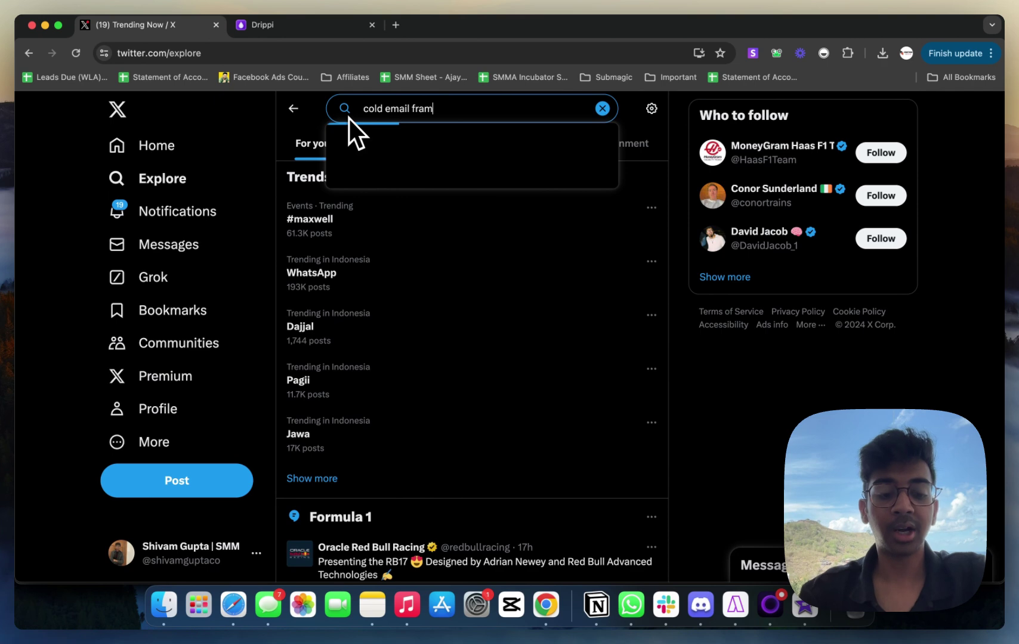
text(ework)
key(Return)
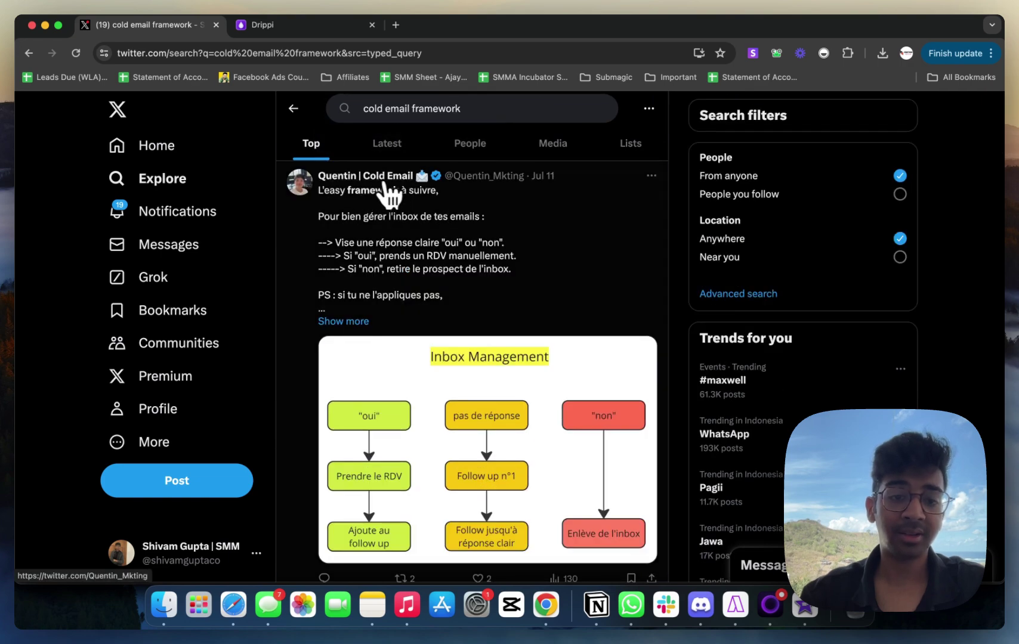
scroll(455, 223, down, 8)
scroll(448, 220, up, 2)
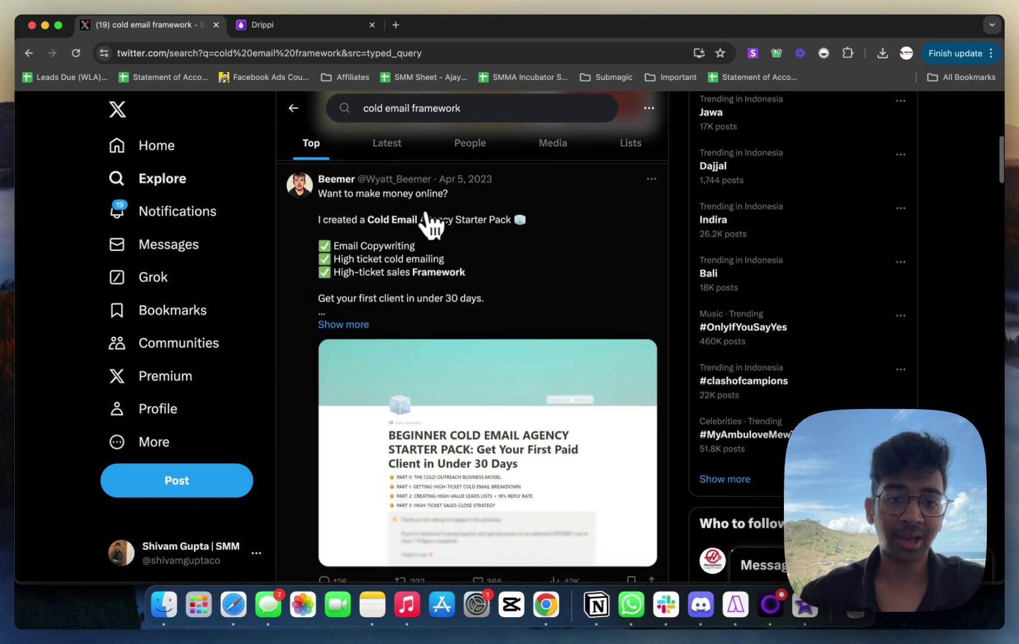
scroll(423, 221, down, 5)
scroll(451, 247, up, 5)
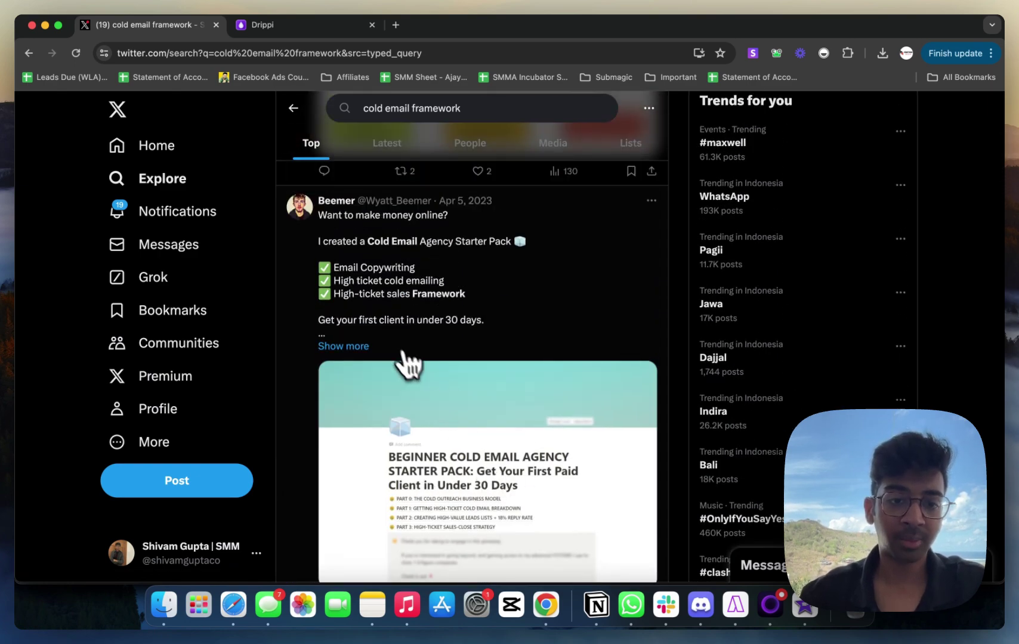
Step: Open Beemer's Cold Email Agency Starter Pack tweet and copy its URL for Drippi
click(357, 346)
scroll(429, 339, down, 2)
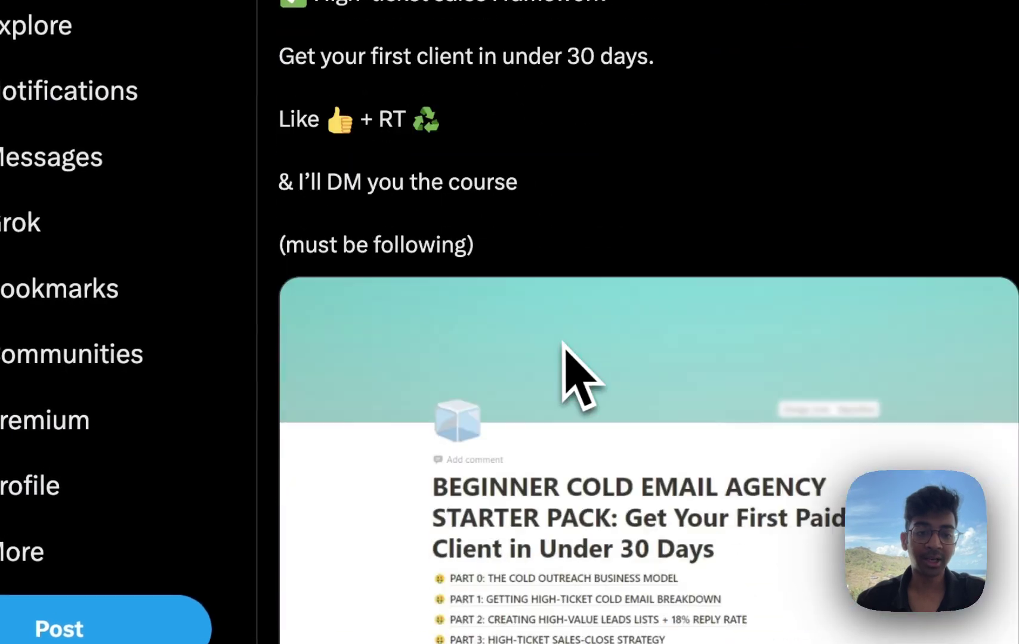
scroll(573, 375, down, 5)
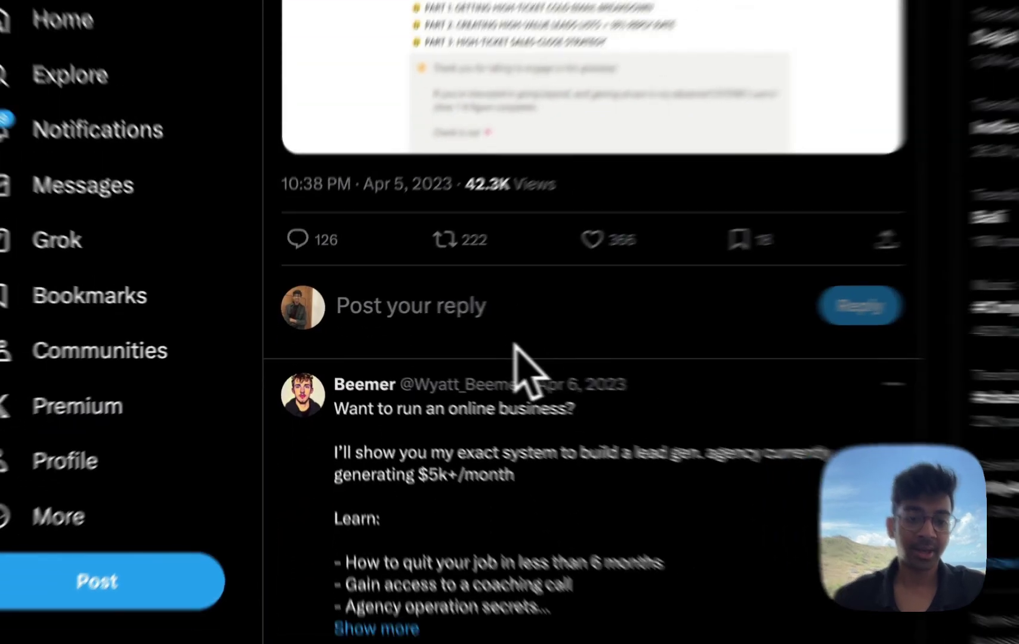
scroll(525, 368, up, 5)
scroll(376, 346, down, 5)
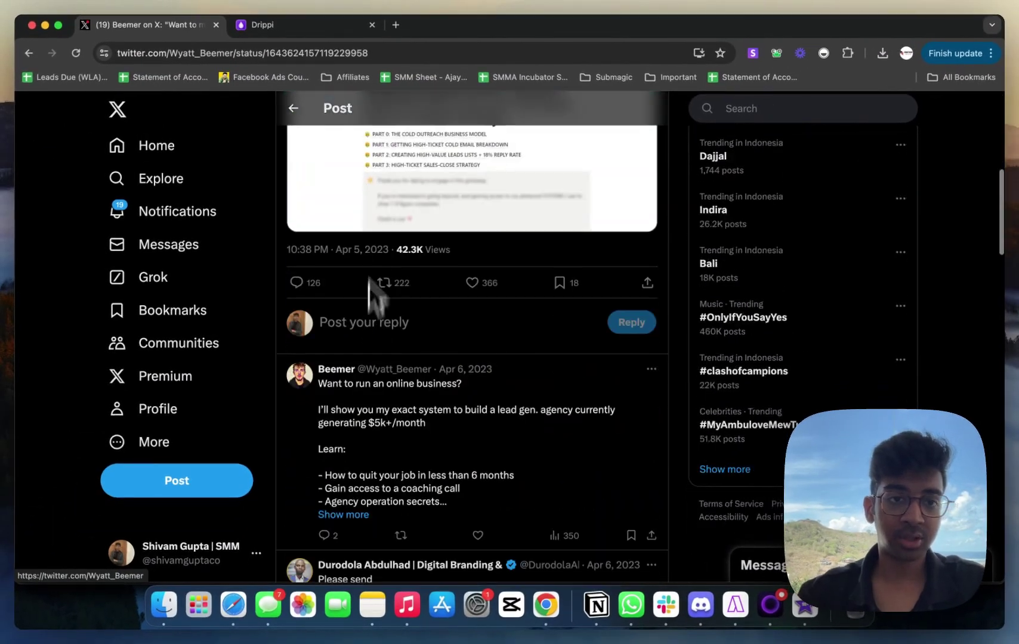
click(364, 50)
key(super+c)
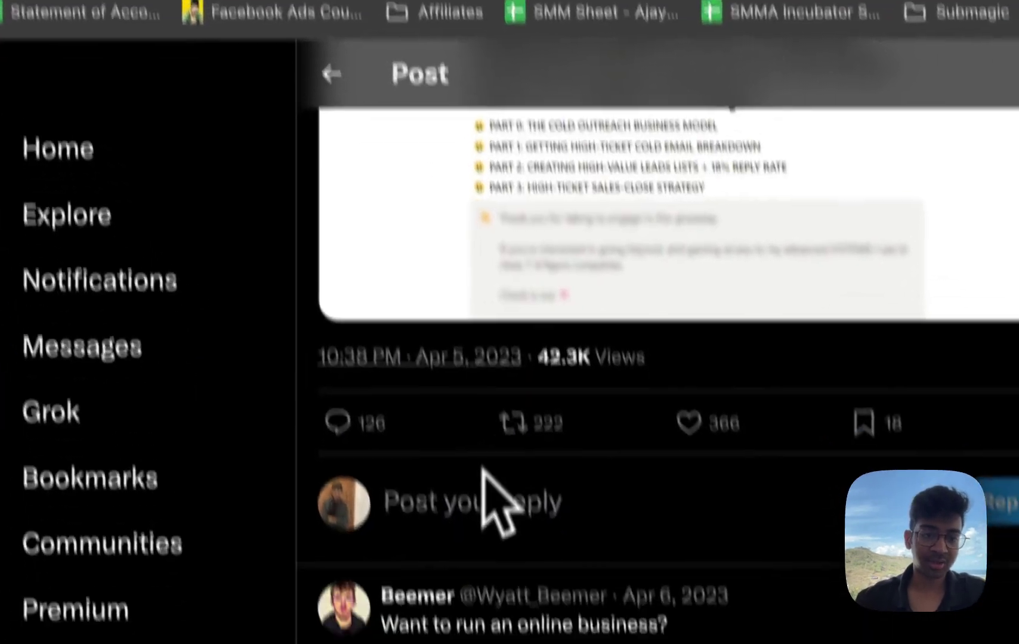
scroll(519, 530, up, 5)
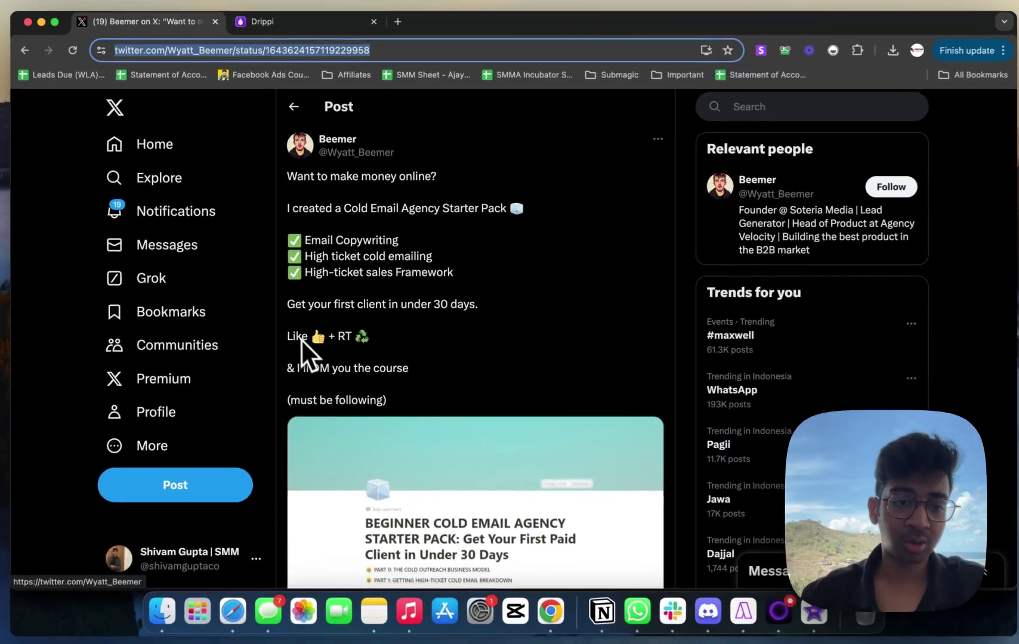
scroll(425, 377, down, 10)
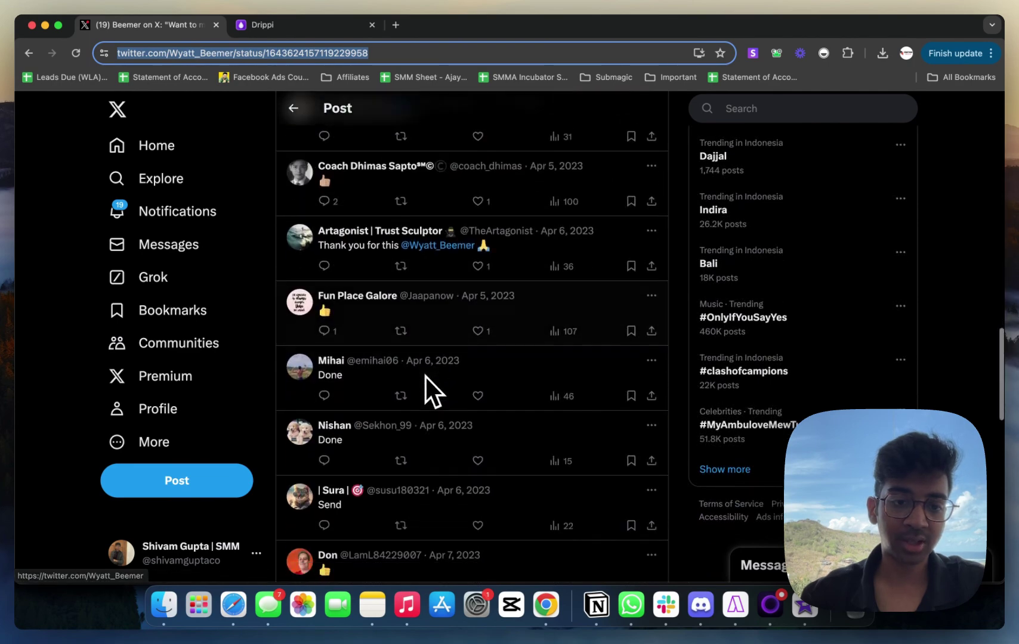
scroll(425, 377, down, 15)
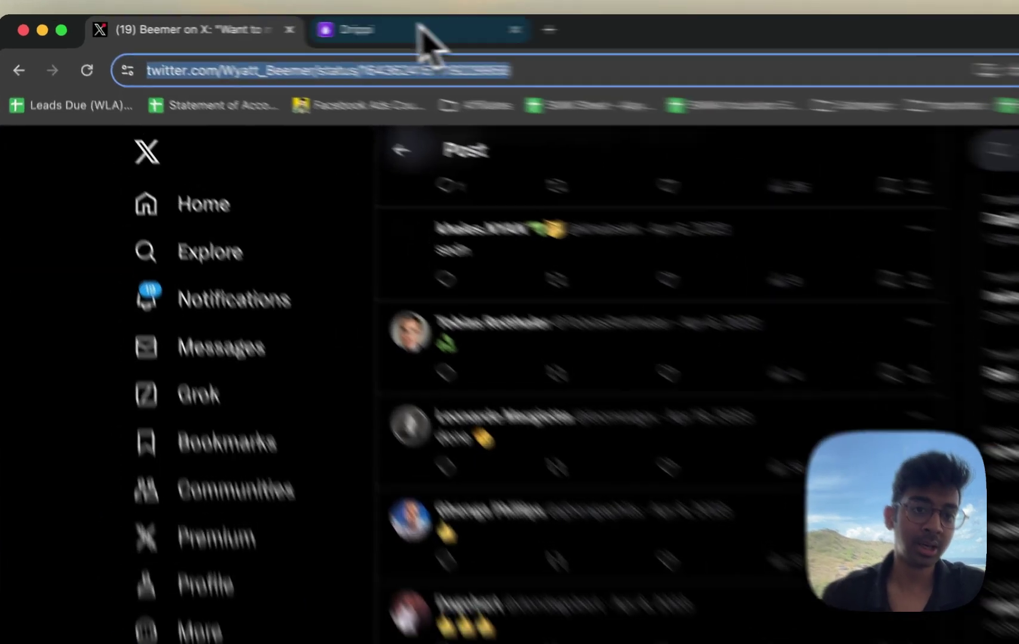
click(300, 24)
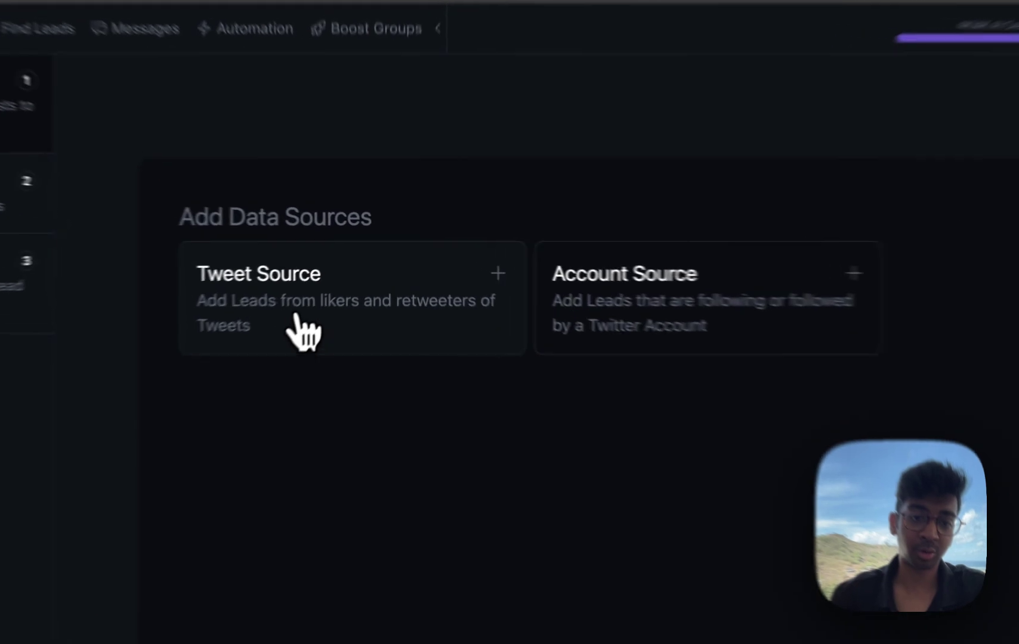
Step: Paste the copied tweet URL into a new Tweet Source's Link to tweet field
click(332, 292)
click(273, 343)
key(super+v)
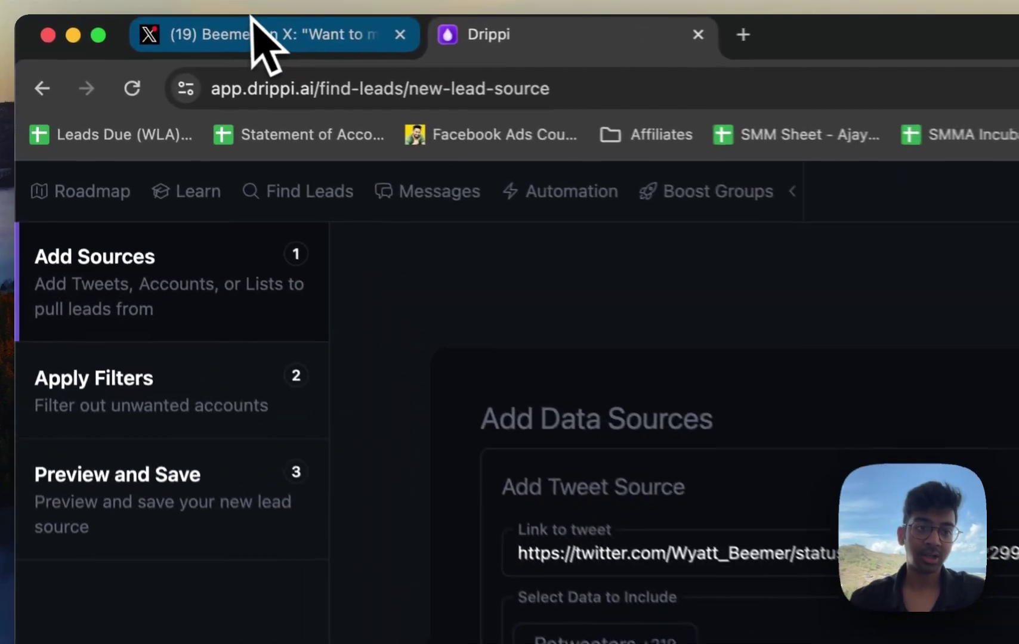
click(260, 36)
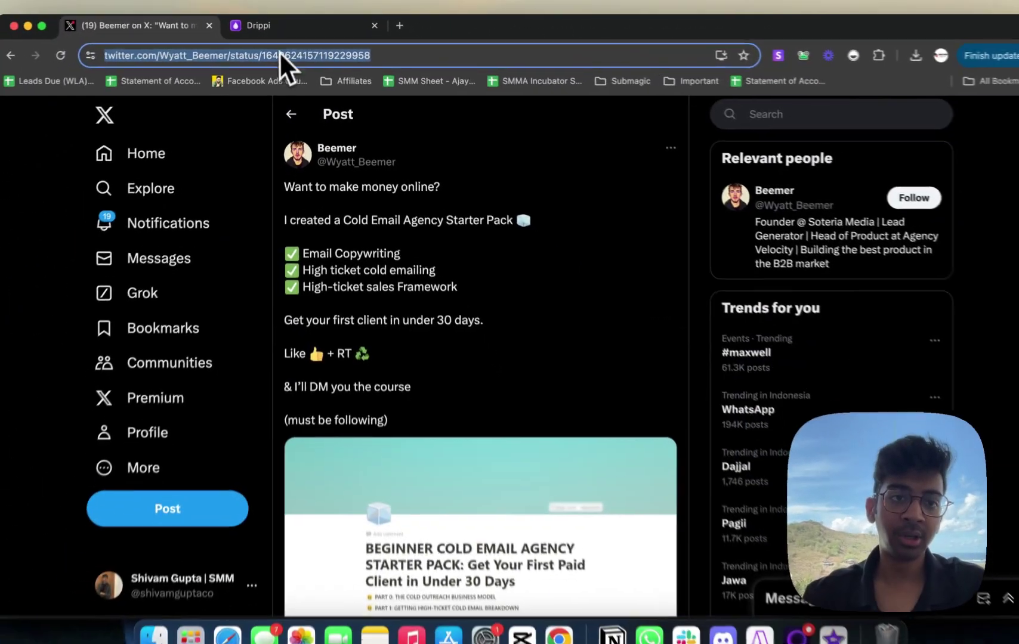
click(281, 25)
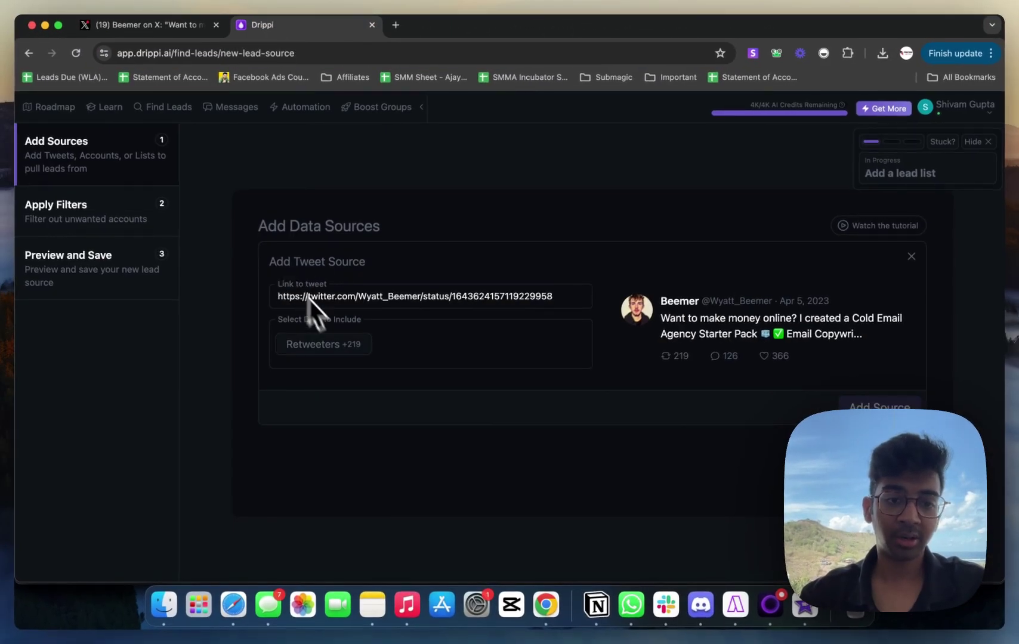
Step: Pull the tweet's 219 retweeters as leads, add the source, and continue to Apply Filters
click(334, 349)
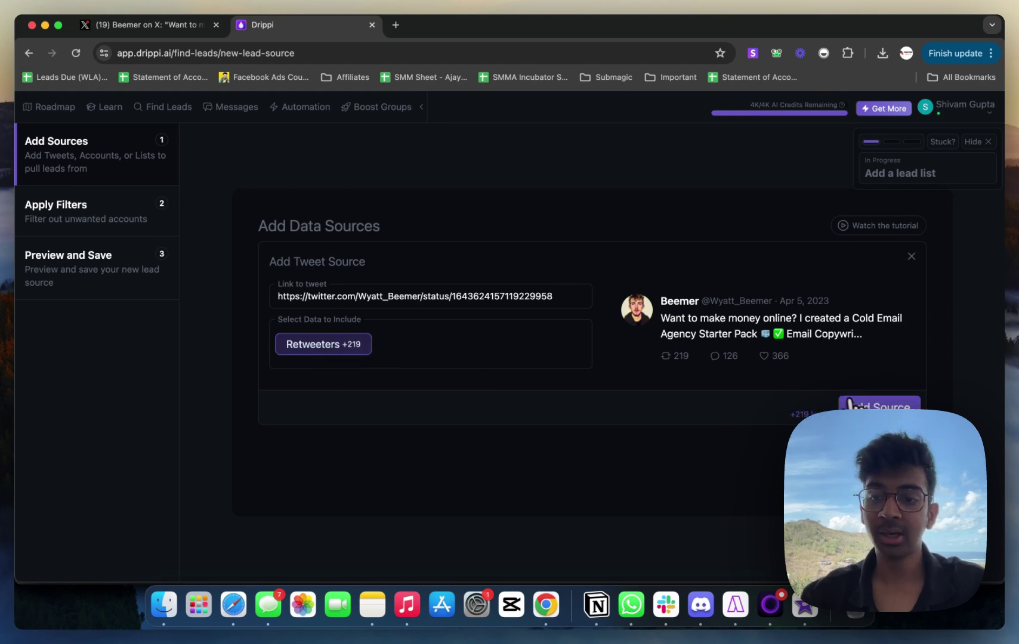
click(871, 406)
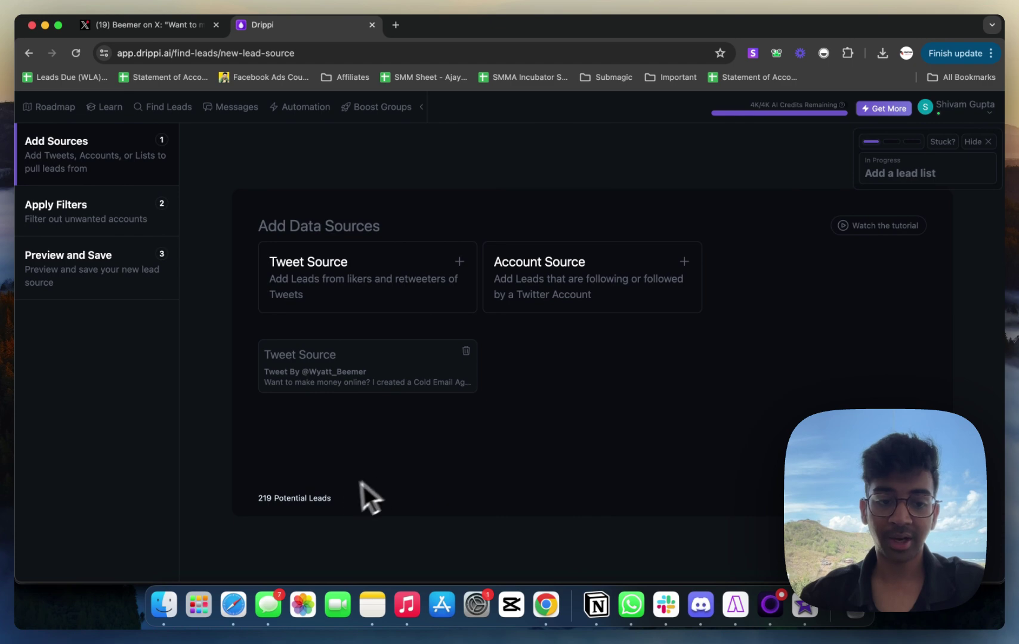
drag(331, 498, 259, 494)
click(918, 498)
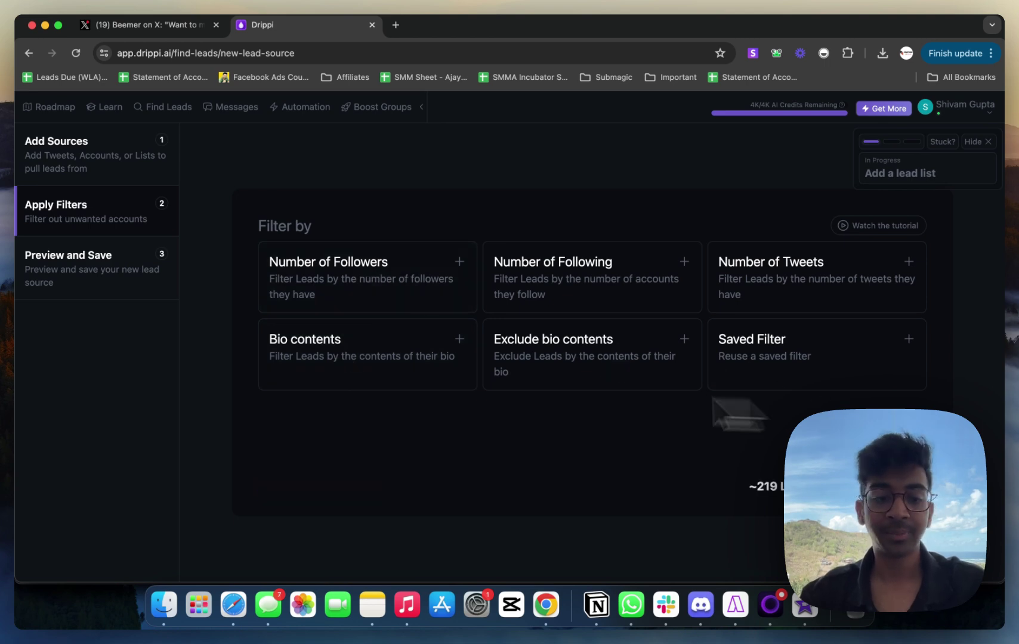
Step: Name the lead source 'Beemer Cold Email List' at Preview and Save, then save it
click(847, 486)
scroll(471, 352, down, 10)
scroll(477, 363, up, 15)
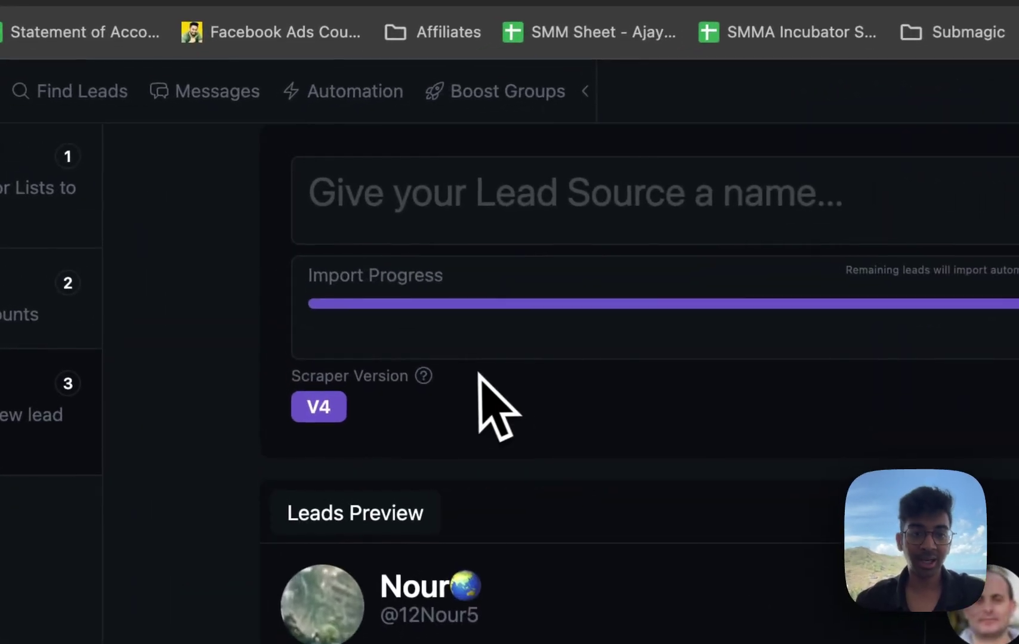
click(518, 206)
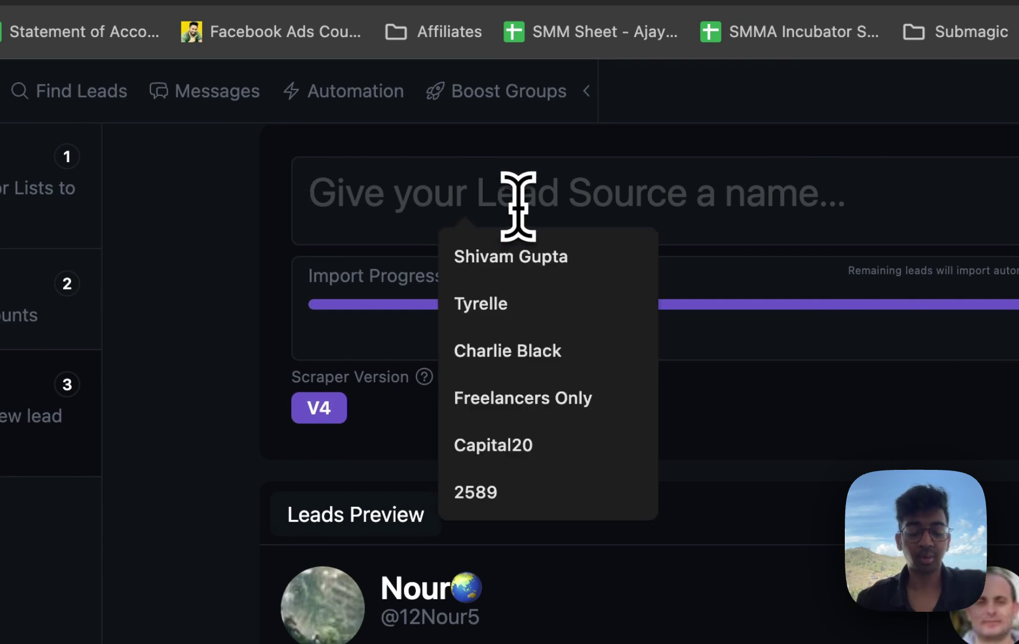
text(Bee,)
key(BackSpace)
text(mer CoME Email List)
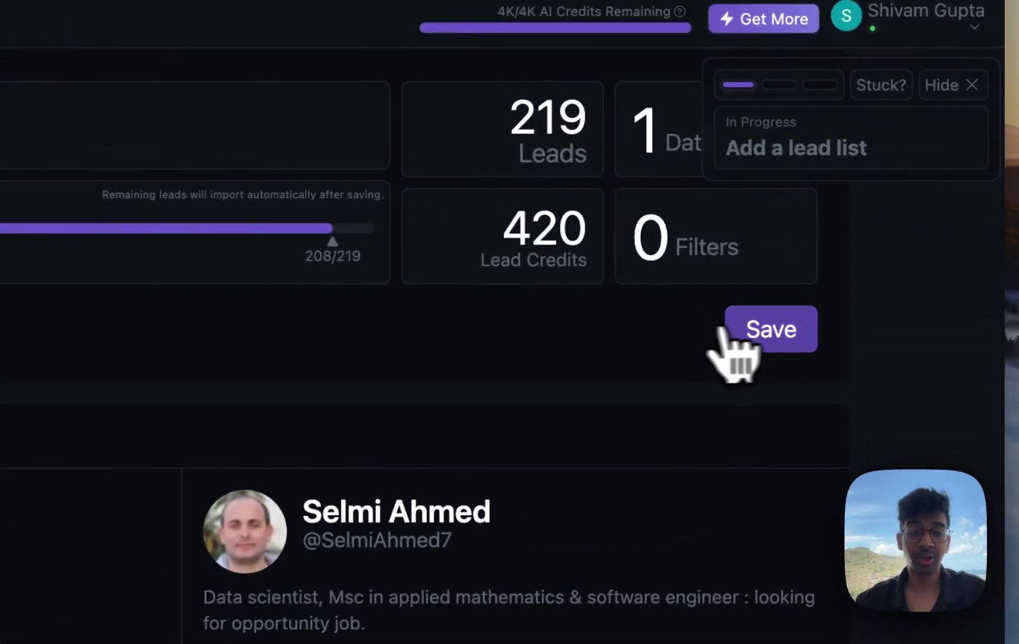
click(885, 266)
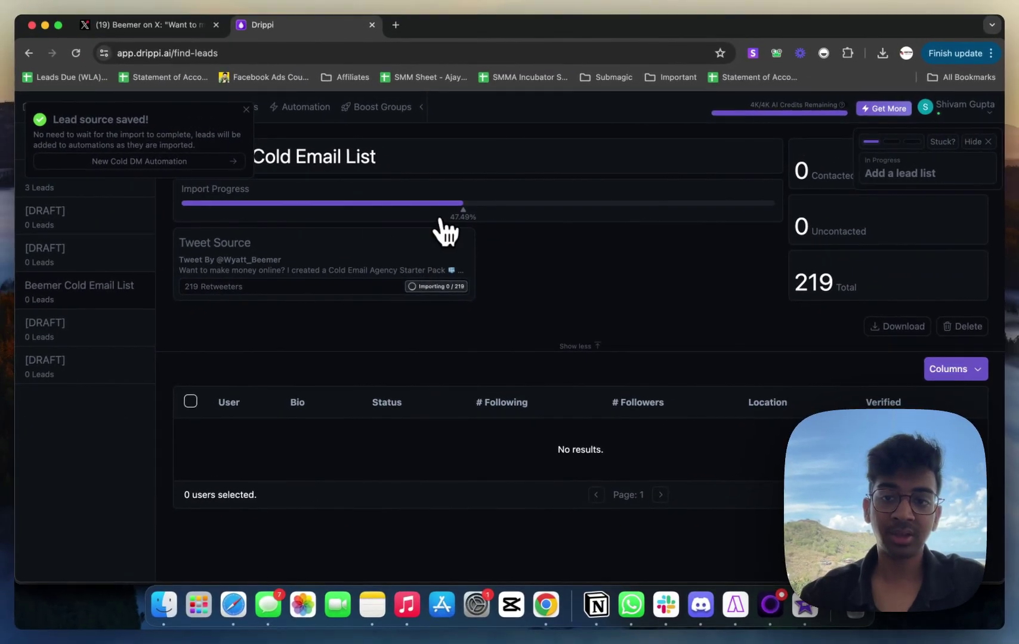
Step: Let the Beemer Cold Email List import finish, then go to the Messages inbox
scroll(495, 340, down, 1)
scroll(358, 310, up, 1)
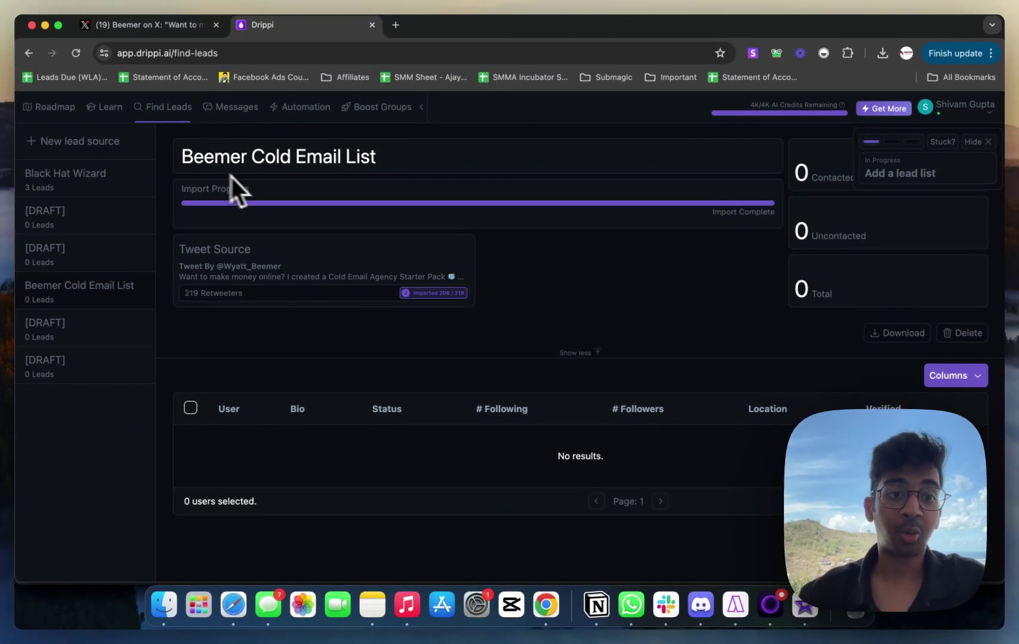
click(237, 110)
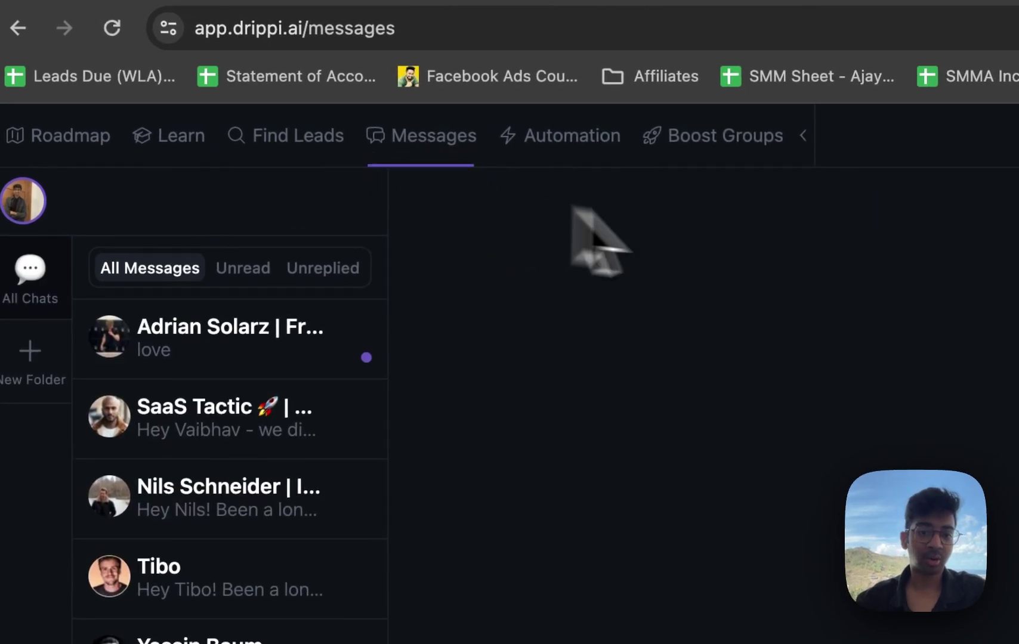
Step: Create a Cold DM 2.0 automation and pick the Beemer Cold Email List lead-source card
click(580, 146)
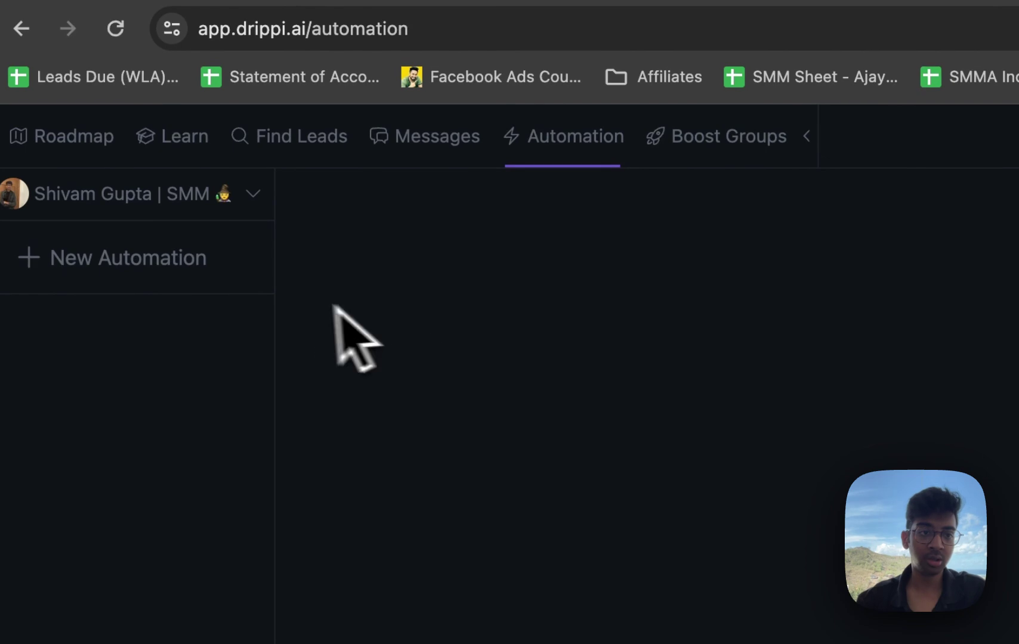
click(90, 284)
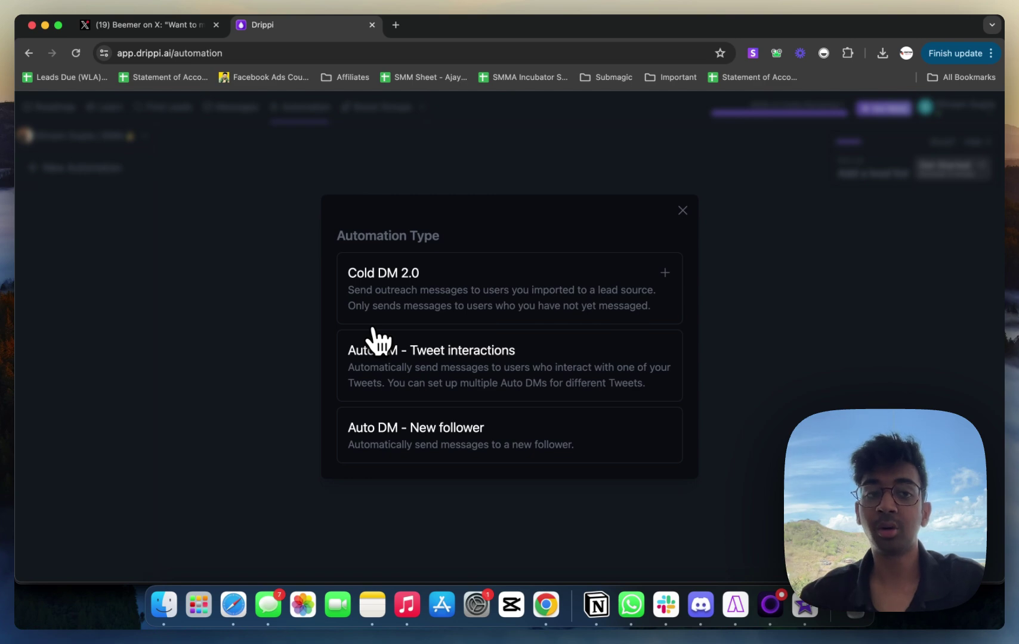
click(464, 280)
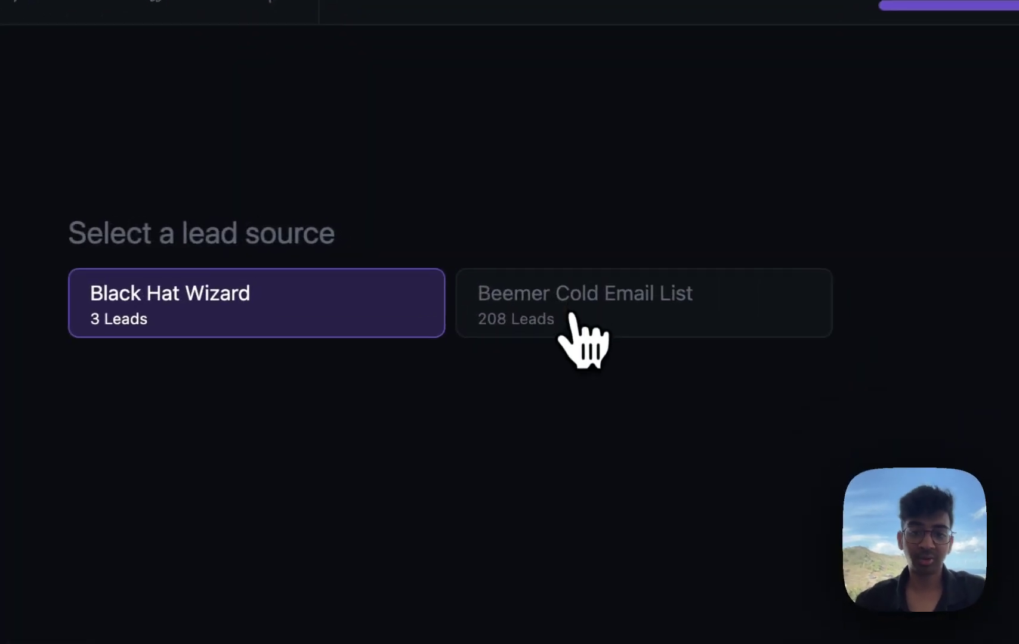
click(570, 314)
click(603, 336)
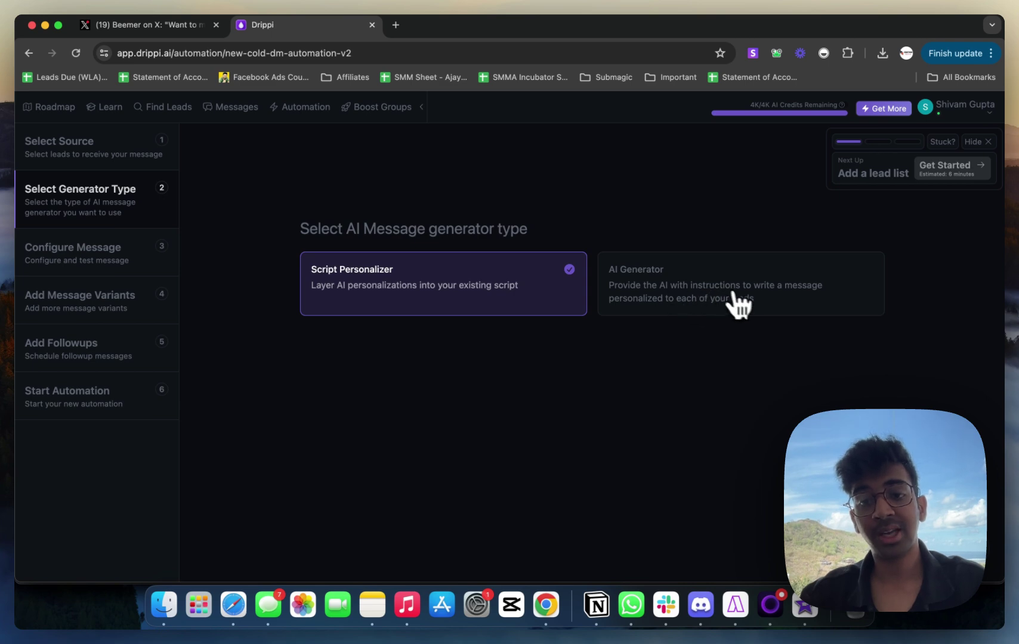
Step: Choose Script Personalizer and review the message context and [First Name] script tags
click(438, 287)
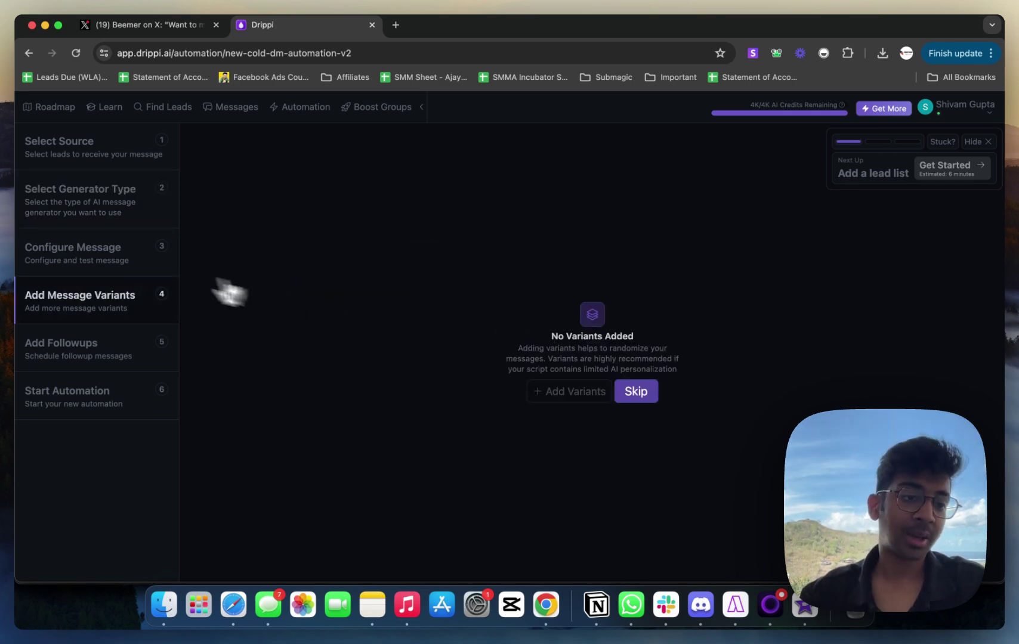
click(109, 263)
triple_click(644, 262)
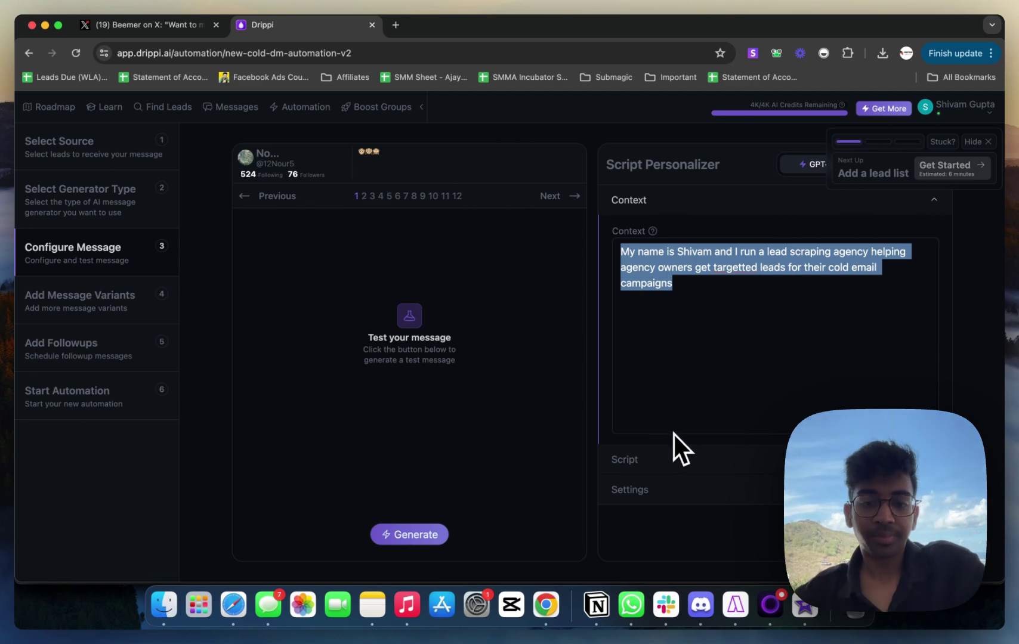
click(673, 457)
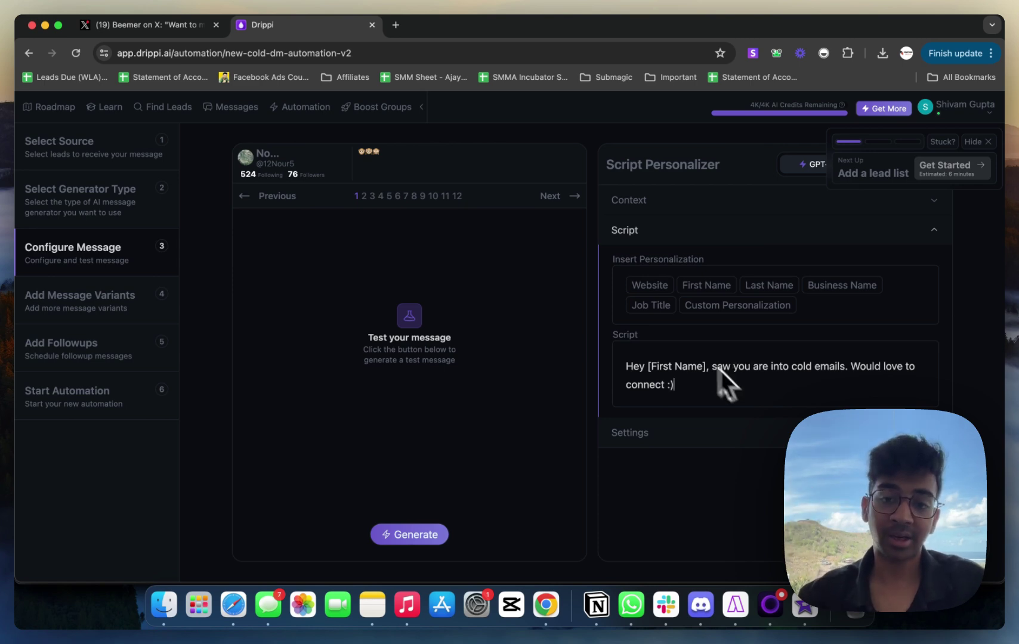
drag(621, 259, 809, 309)
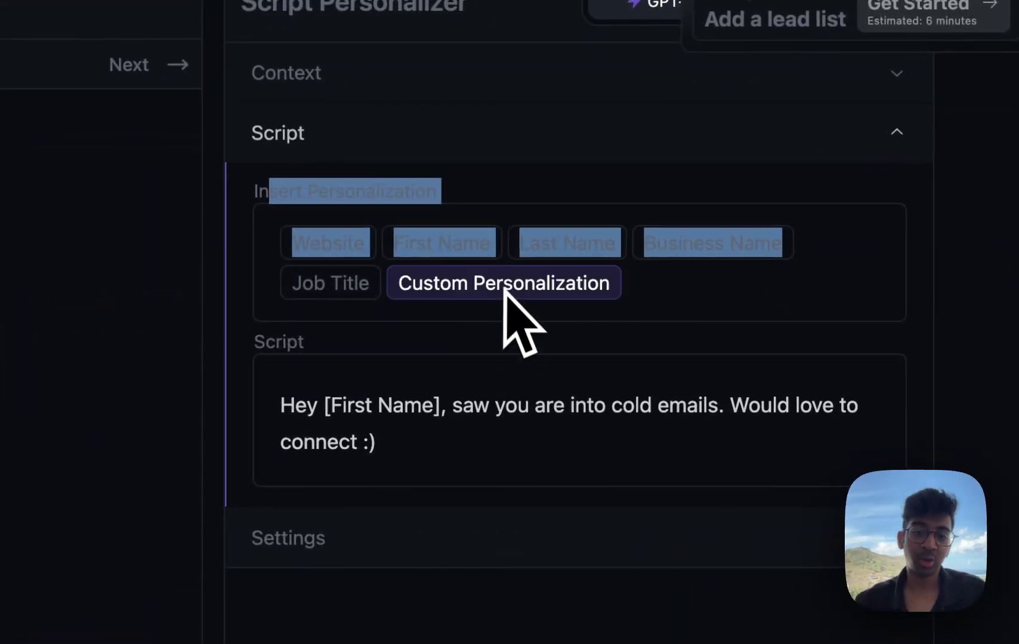
click(454, 407)
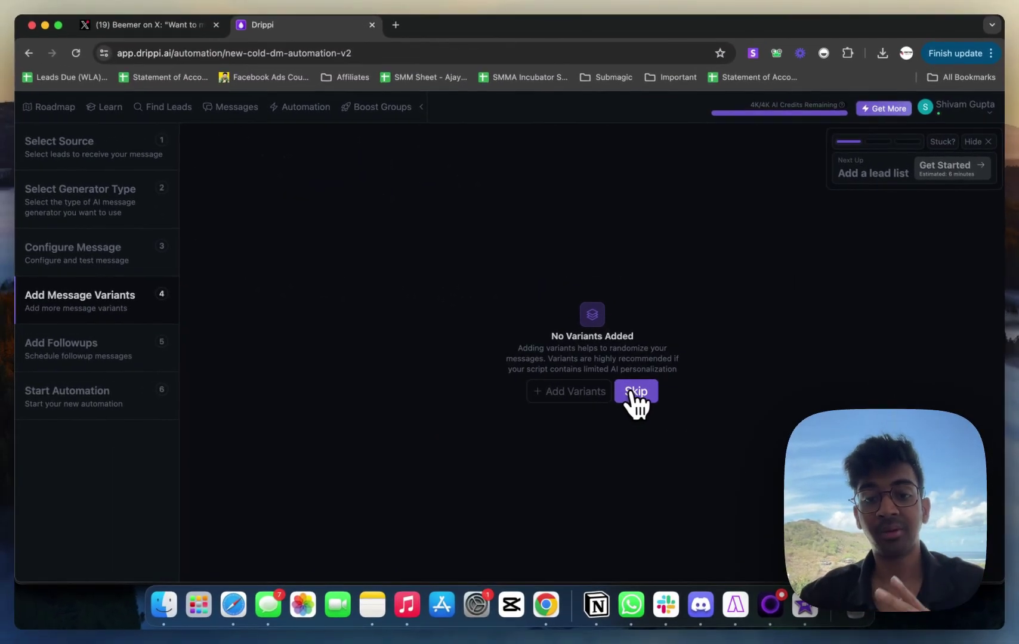
Step: Skip message variants and add a 3-day follow-up reading 'Hey! Just bumping this up'
drag(585, 359, 701, 370)
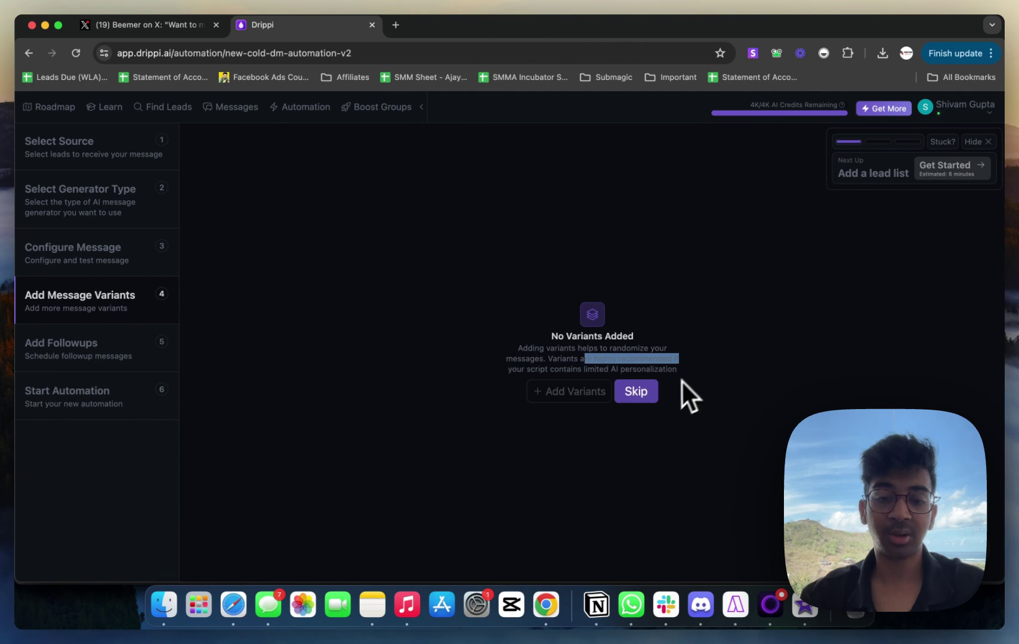
click(653, 395)
click(645, 402)
click(593, 388)
click(412, 372)
text(Hey! Just b)
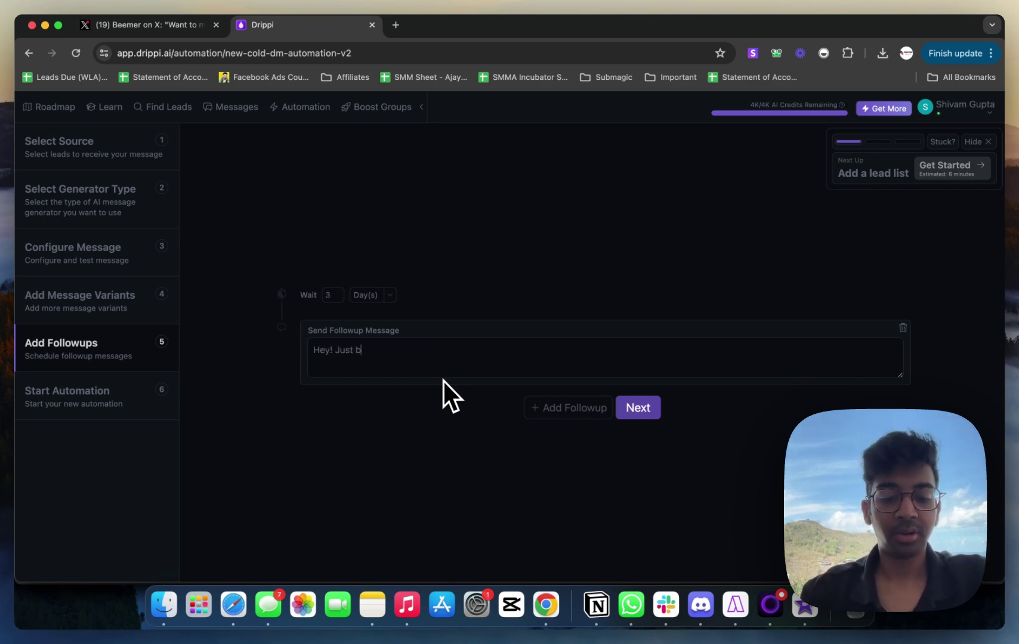
text(umping this u)
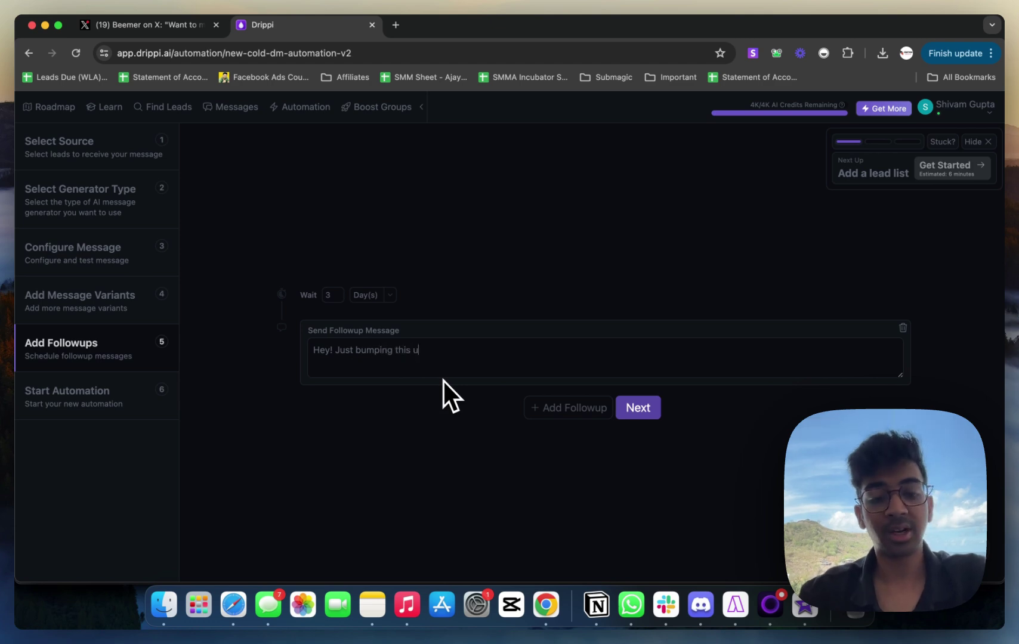
text(p)
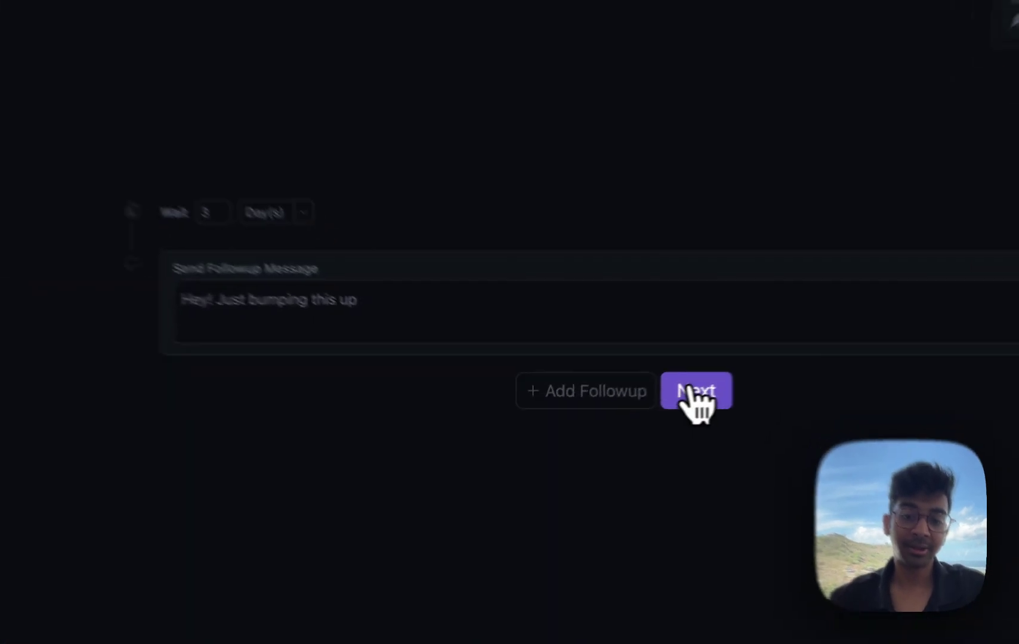
Step: Name the automation 'Beemer Cold Email'
click(637, 408)
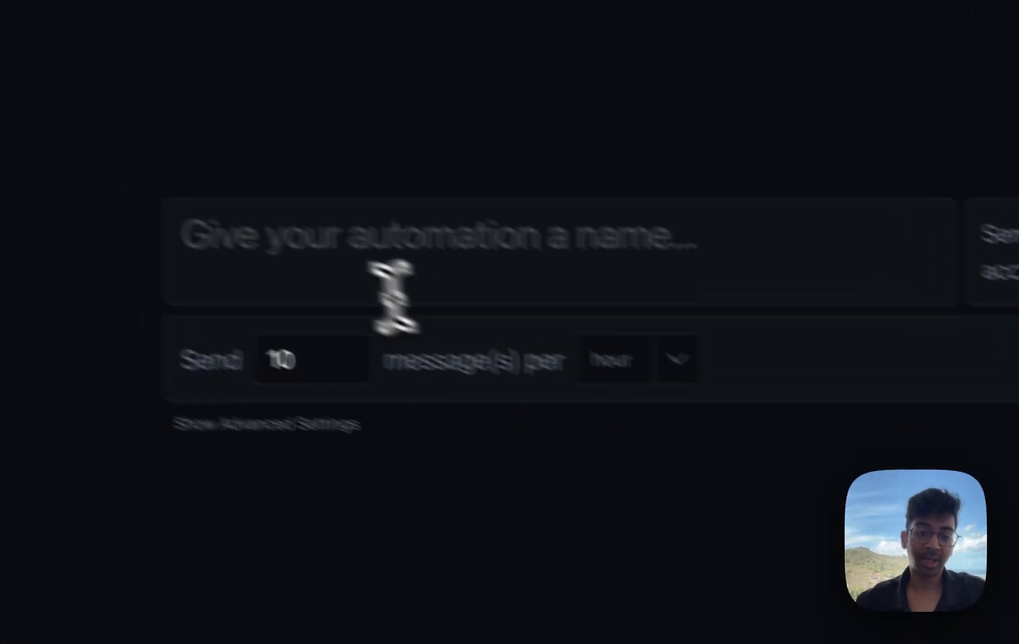
click(390, 280)
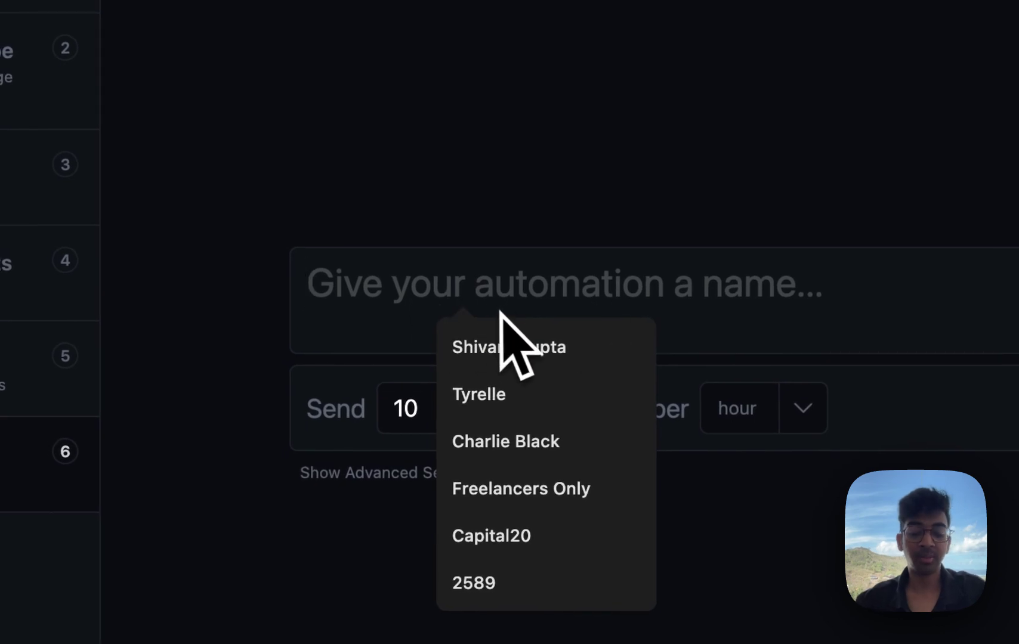
text(Beemer C)
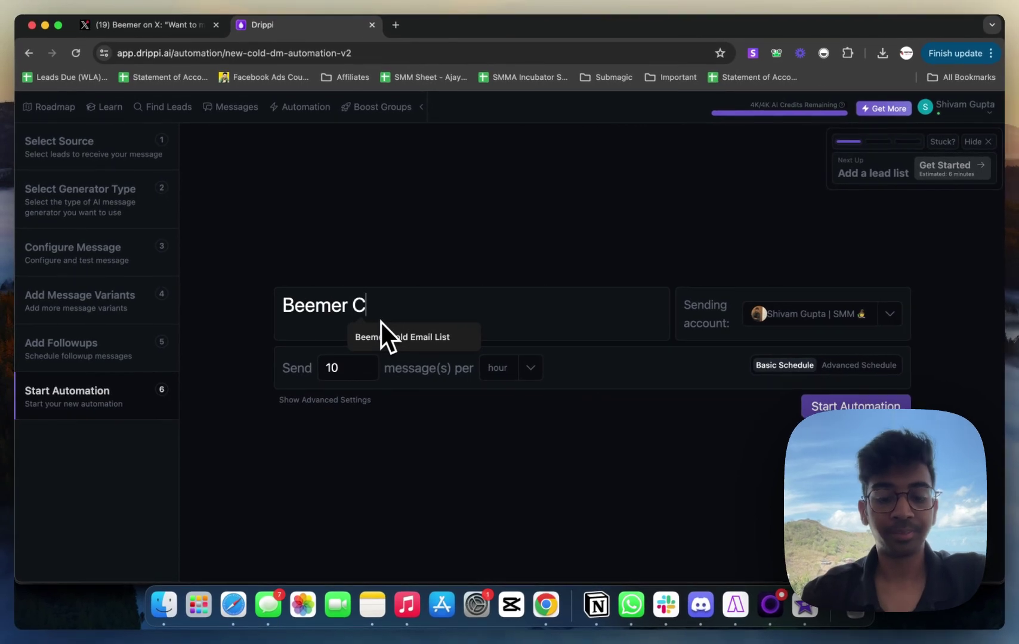
text(old Email)
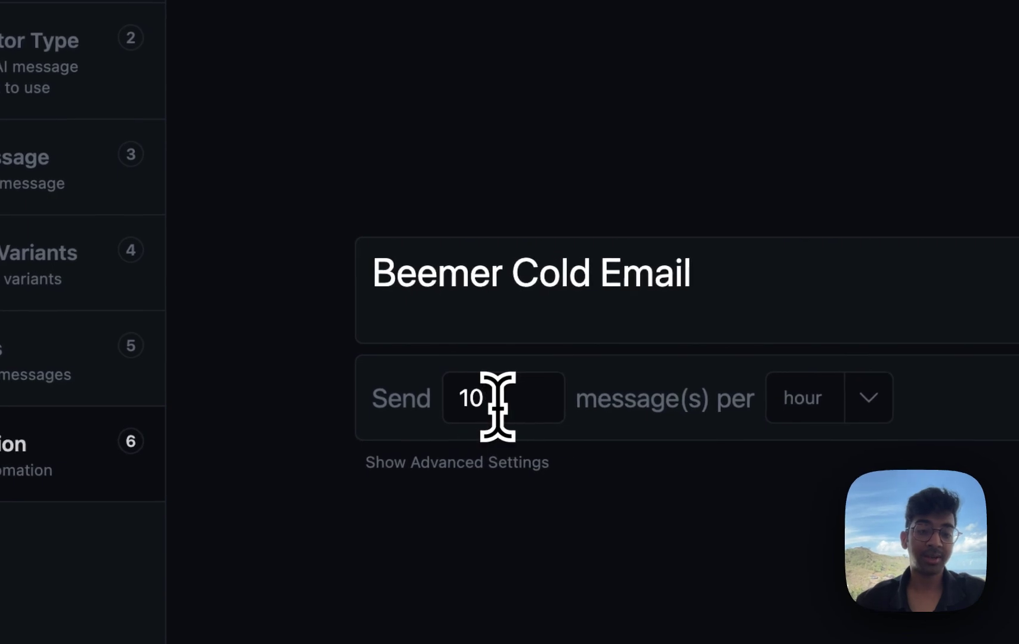
Step: Change the send rate from 10 to 15 messages per hour
double_click(467, 398)
key(BackSpace)
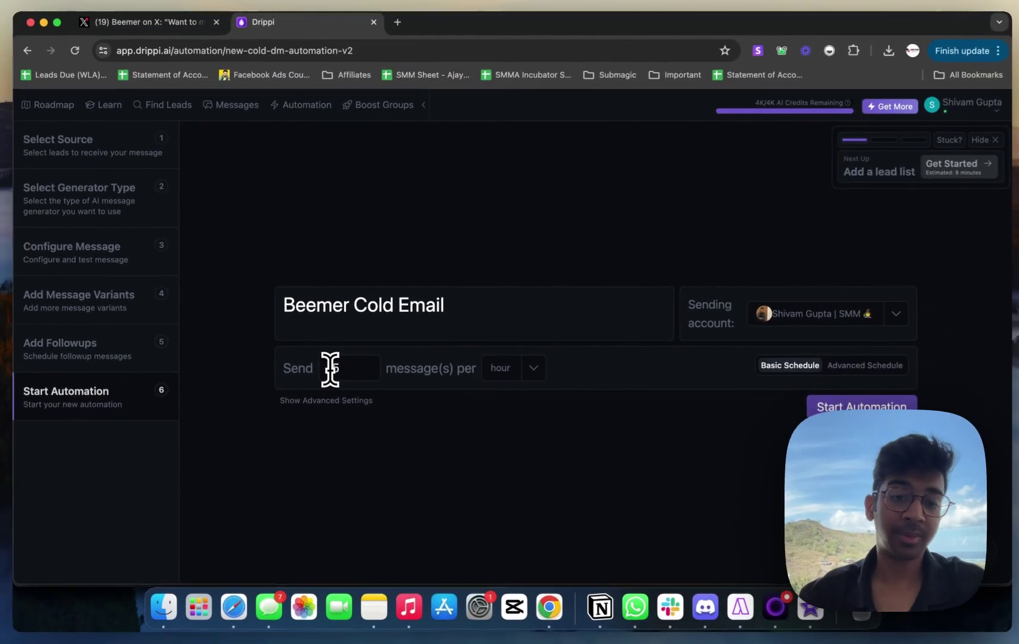
text(15)
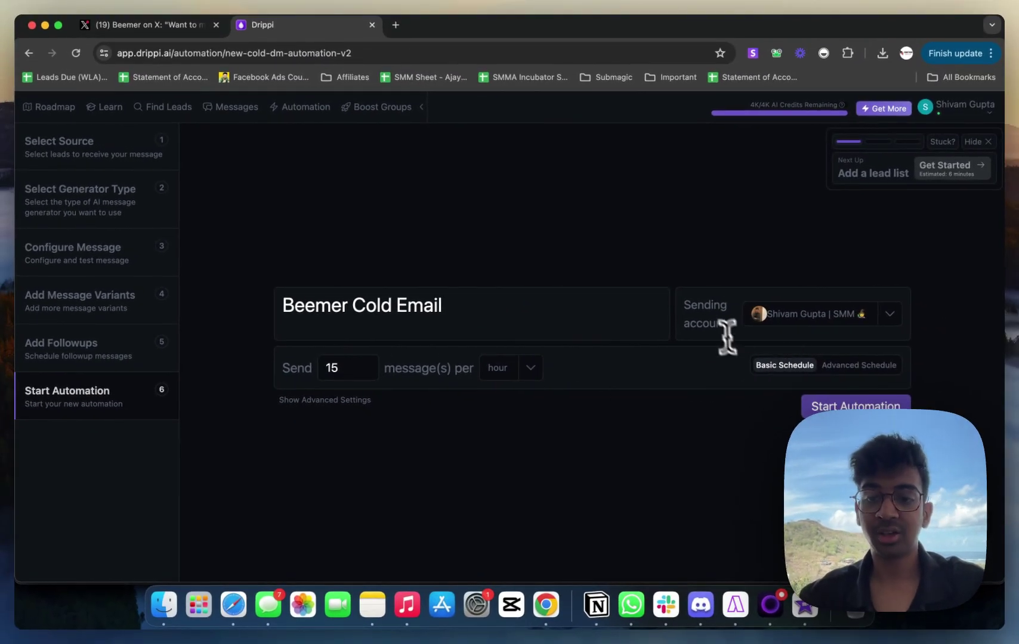
drag(716, 323, 697, 309)
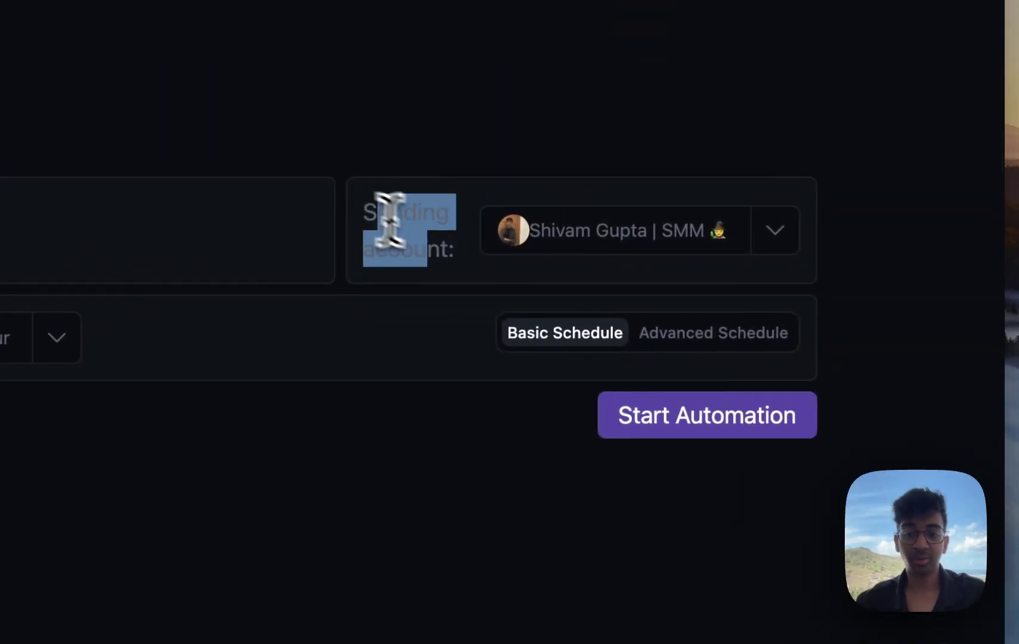
drag(388, 220, 489, 296)
click(471, 301)
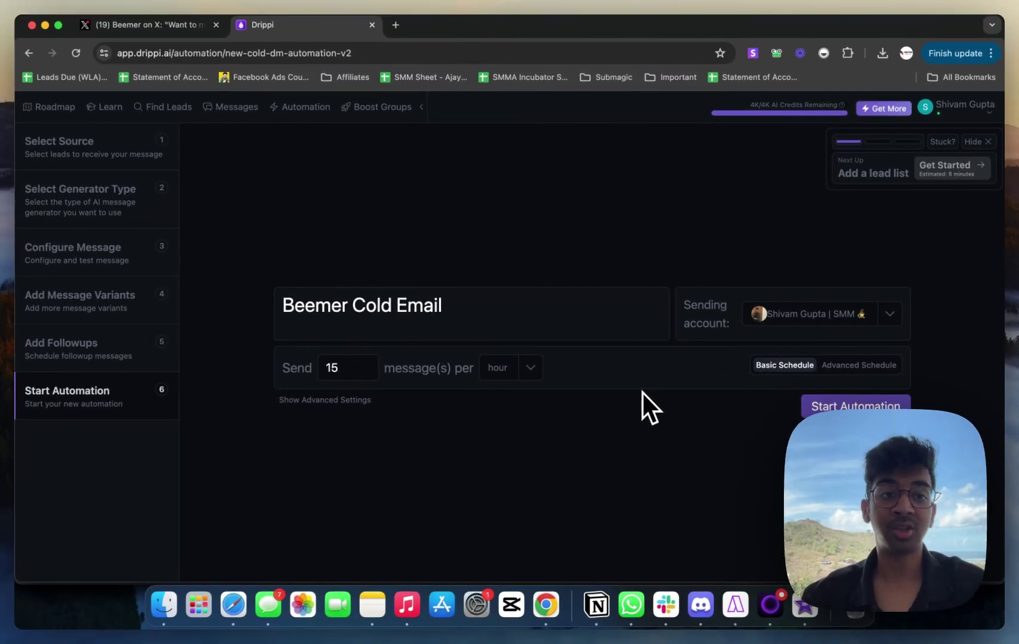
Step: Open Calculator and compute 15 × 24 = 360 messages per day
key(super+space)
text(scal)
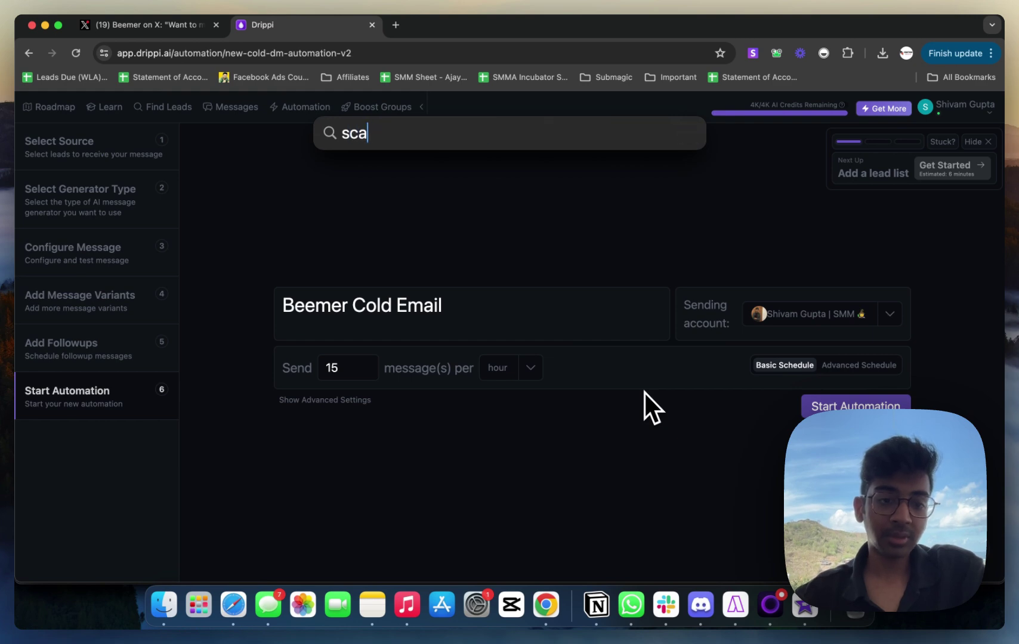
text(calc)
key(Return)
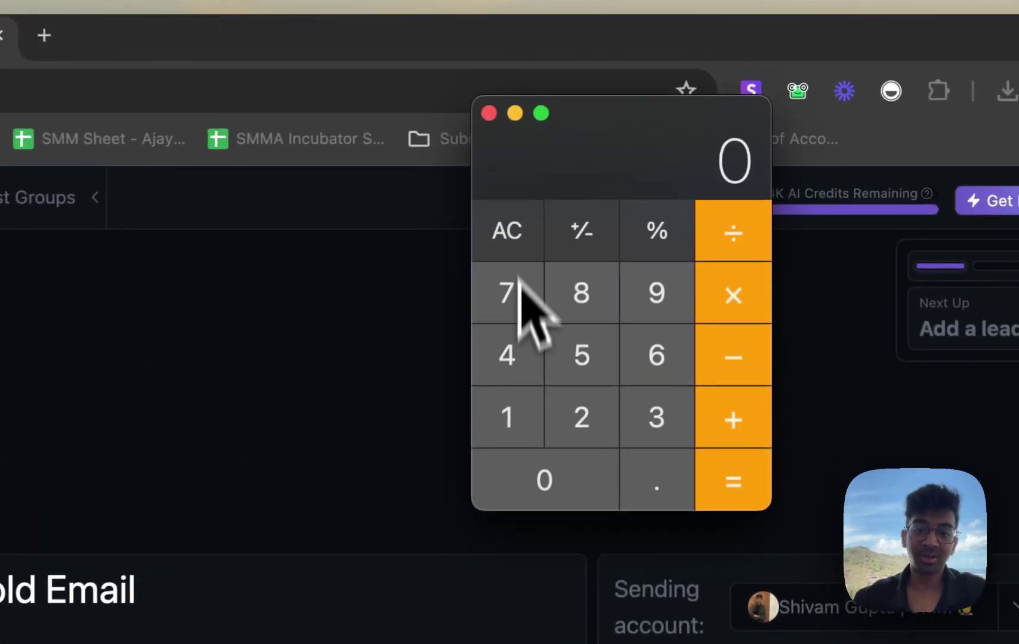
click(645, 213)
click(664, 191)
click(717, 316)
click(547, 416)
key(4)
click(698, 477)
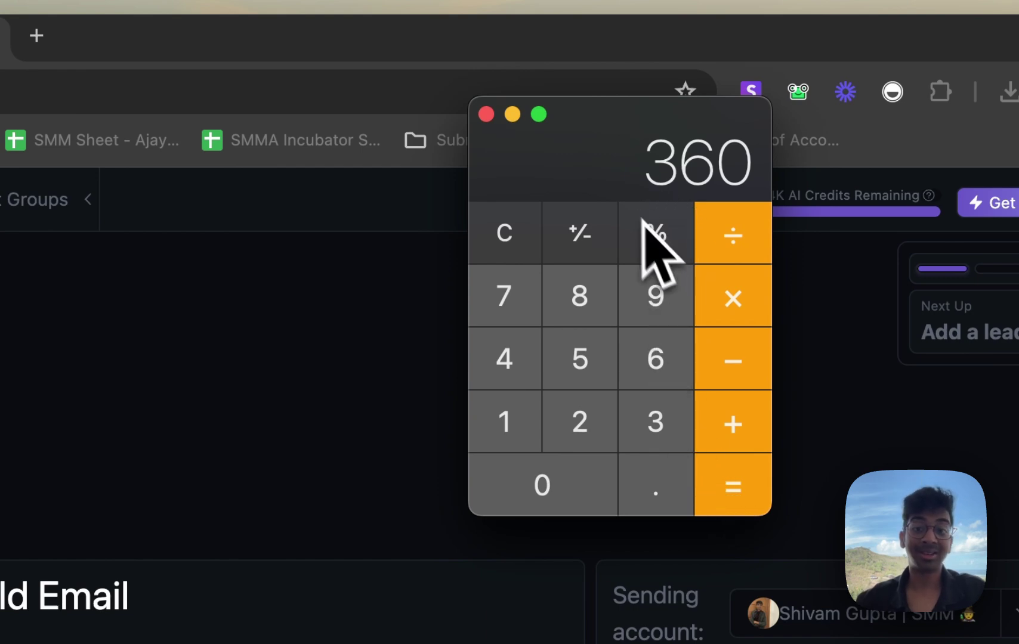
Step: Multiply 360 by 30 days to get 10800 messages per month
click(708, 308)
click(660, 424)
key(0)
click(702, 477)
drag(603, 170, 560, 221)
click(244, 280)
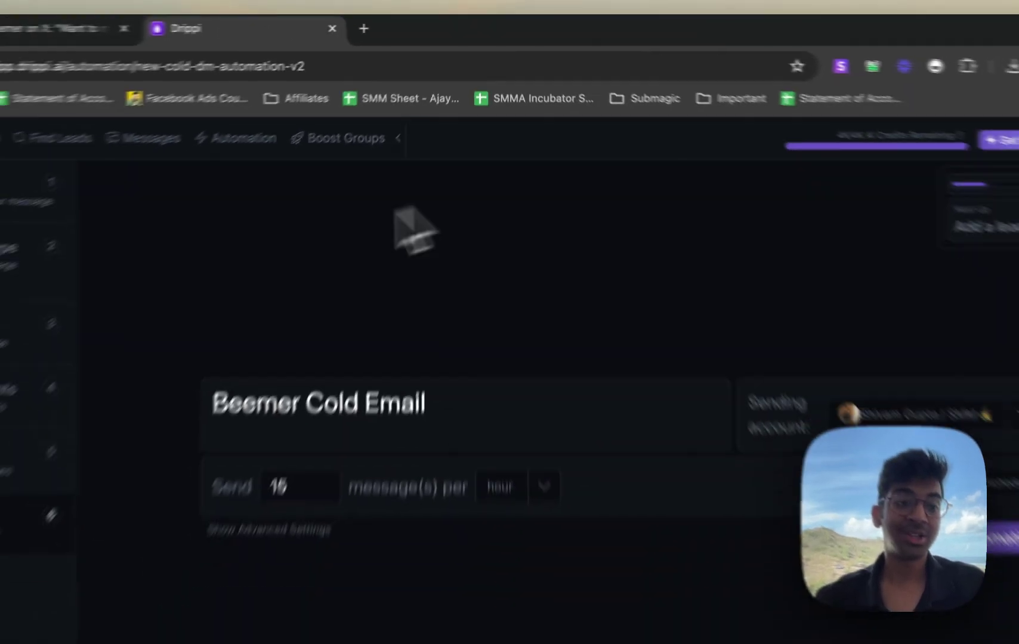